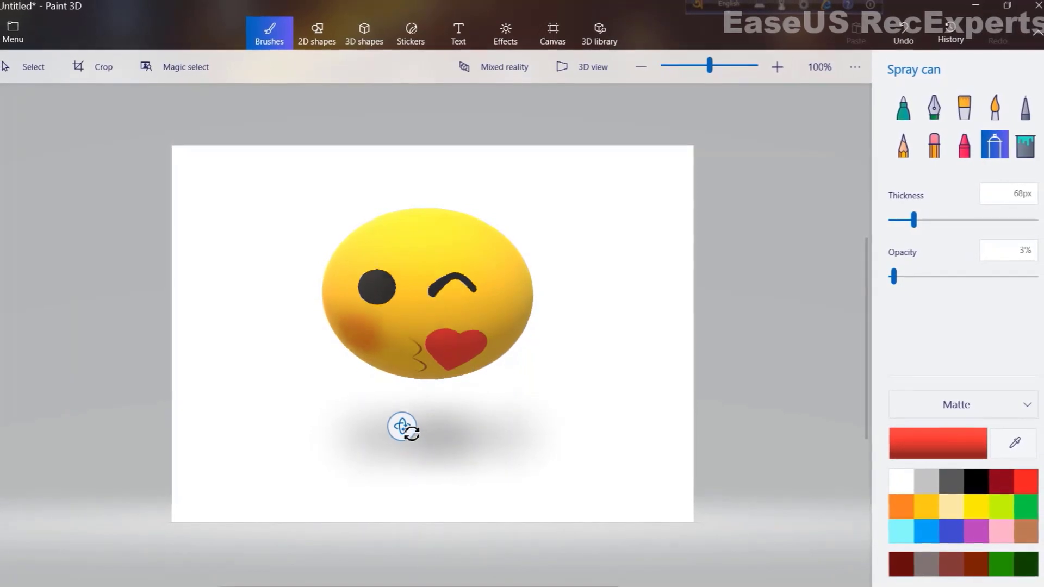
pyautogui.moveTo(414, 442); pyautogui.dragTo(477, 418)
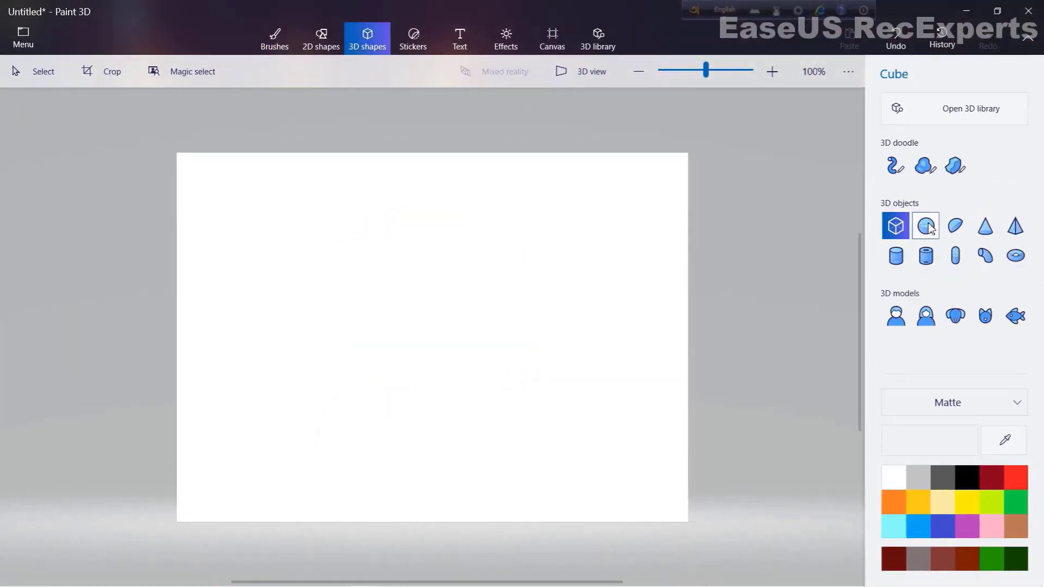
# - Create a wide oval 3D sphere near the canvas centre and color it gold
pyautogui.click(930, 227)
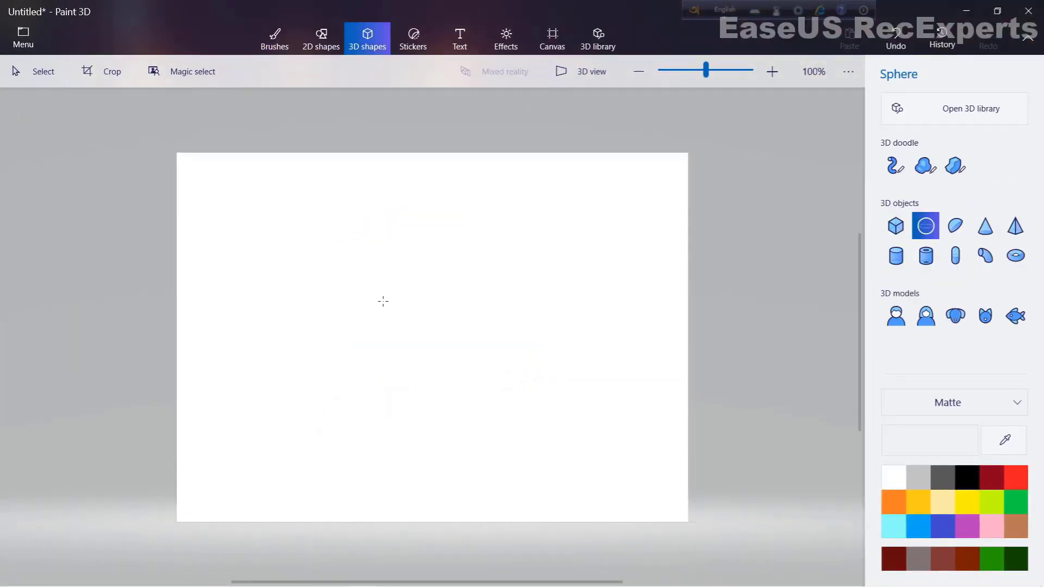
pyautogui.moveTo(389, 305); pyautogui.dragTo(653, 496)
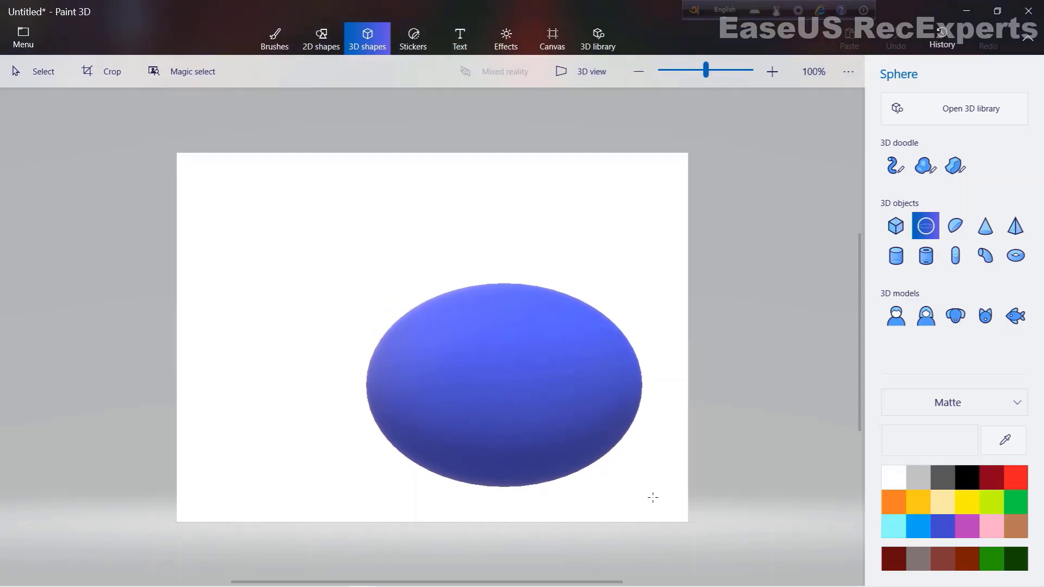
pyautogui.click(541, 441)
pyautogui.moveTo(543, 415); pyautogui.dragTo(468, 329)
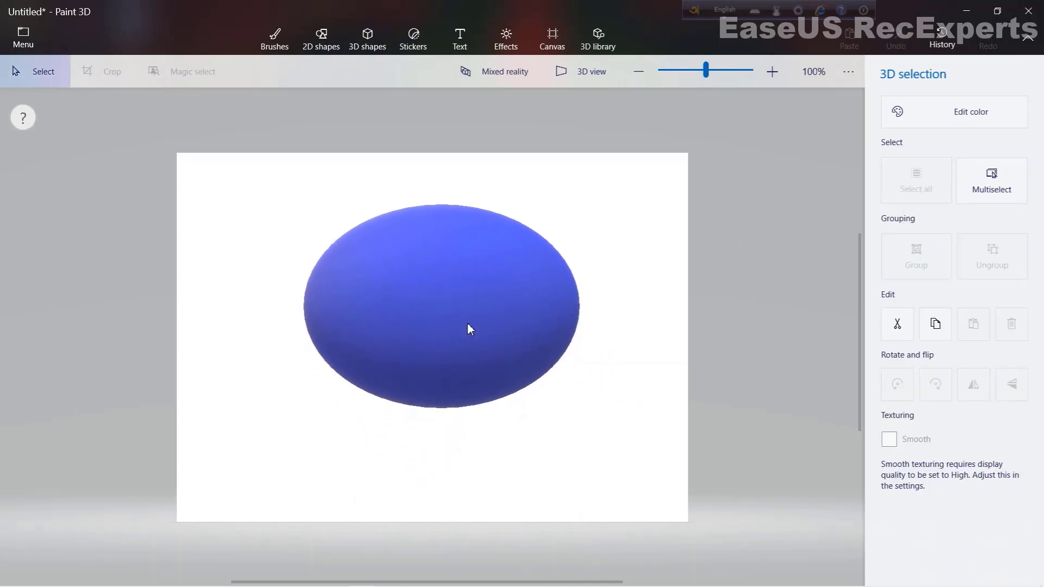
pyautogui.click(898, 114)
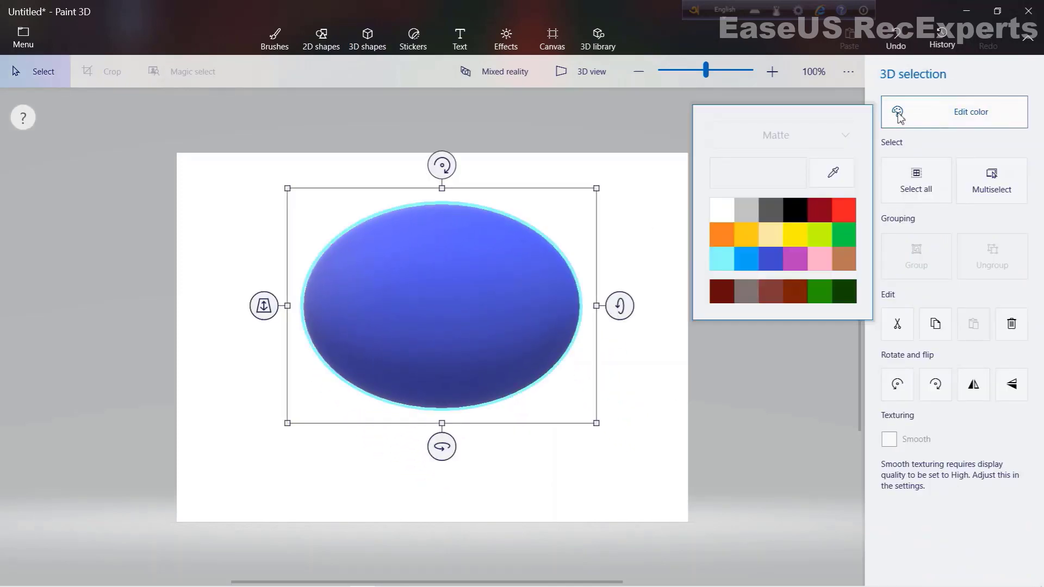
pyautogui.click(746, 235)
# - Place the half-closed round eye sticker on the upper-left part of the yellow sphere as the open eye
pyautogui.click(321, 38)
pyautogui.click(381, 42)
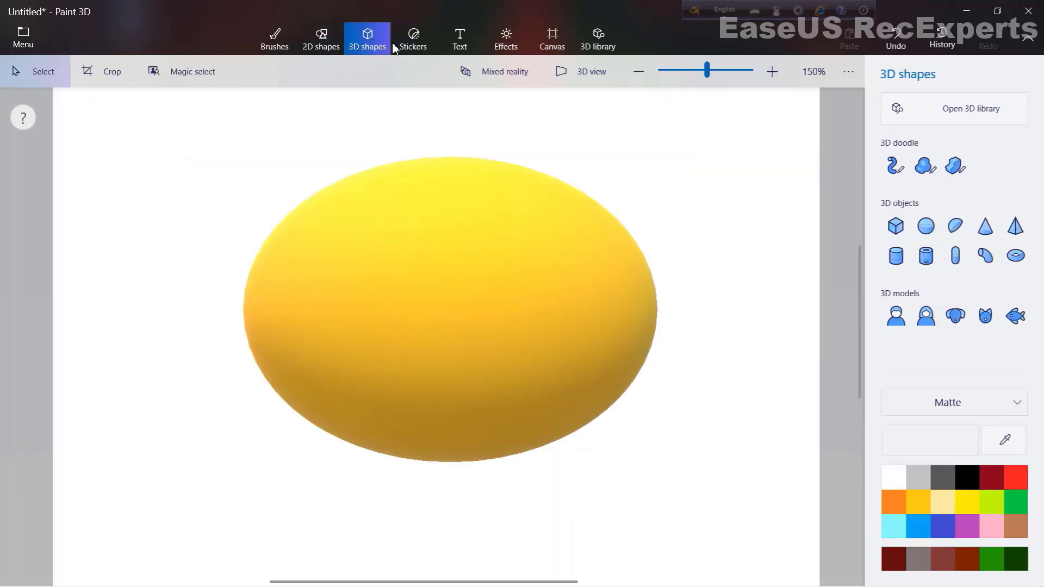
pyautogui.click(412, 42)
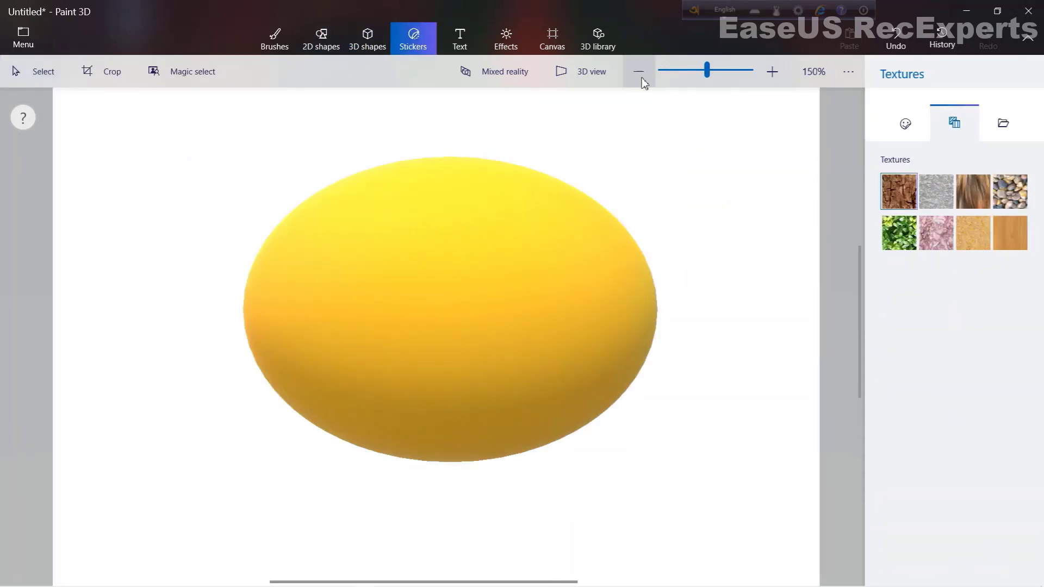
pyautogui.click(914, 128)
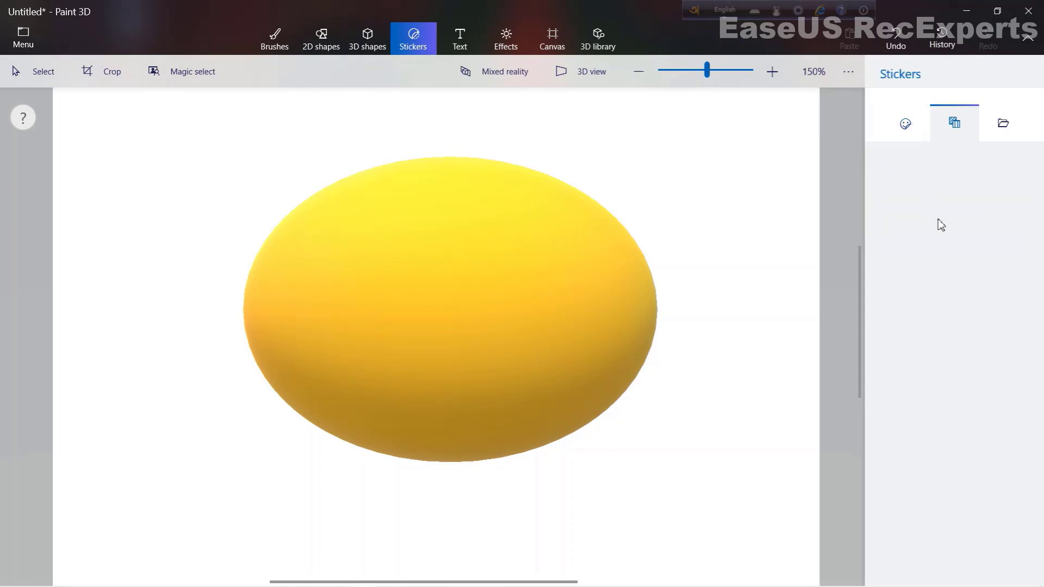
pyautogui.click(973, 357)
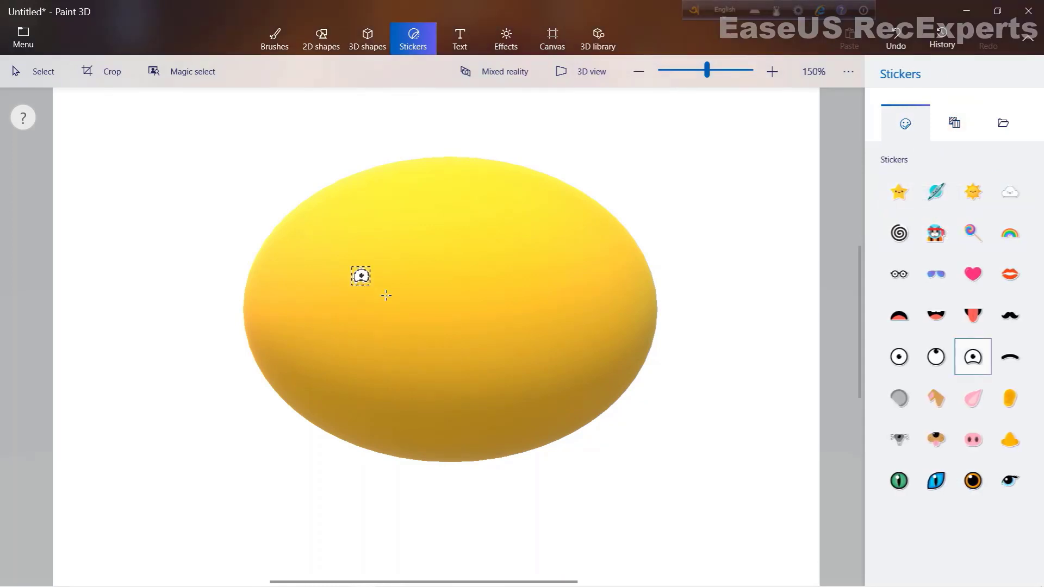
pyautogui.moveTo(386, 295)
pyautogui.mouseDown()
pyautogui.moveTo(436, 327)
pyautogui.moveTo(399, 272)
pyautogui.mouseUp()
# - Draw a "<"-shaped winking eye on the right side of the face from two black lines 10 px thick
pyautogui.click(324, 40)
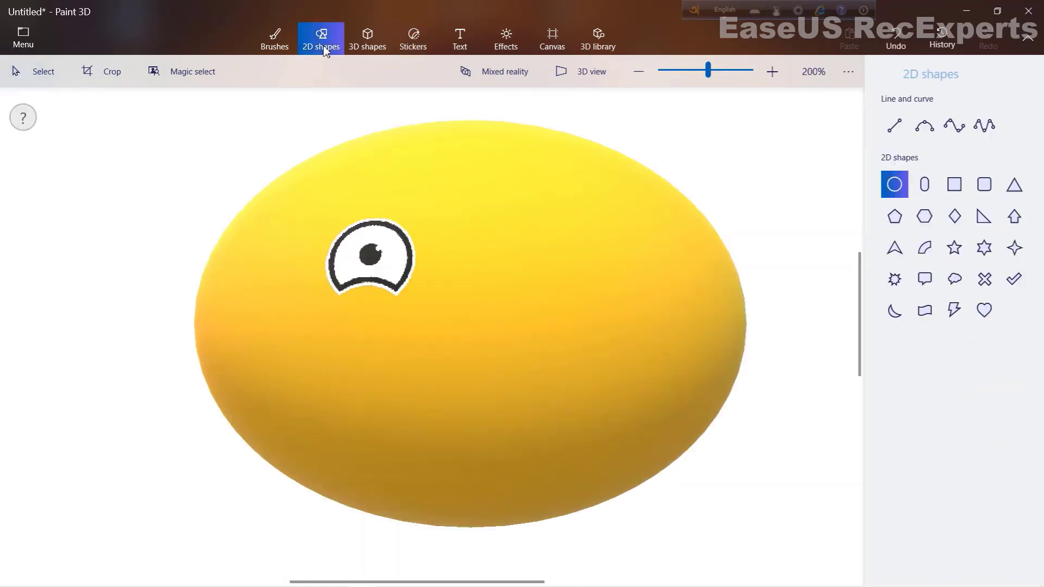
pyautogui.click(894, 127)
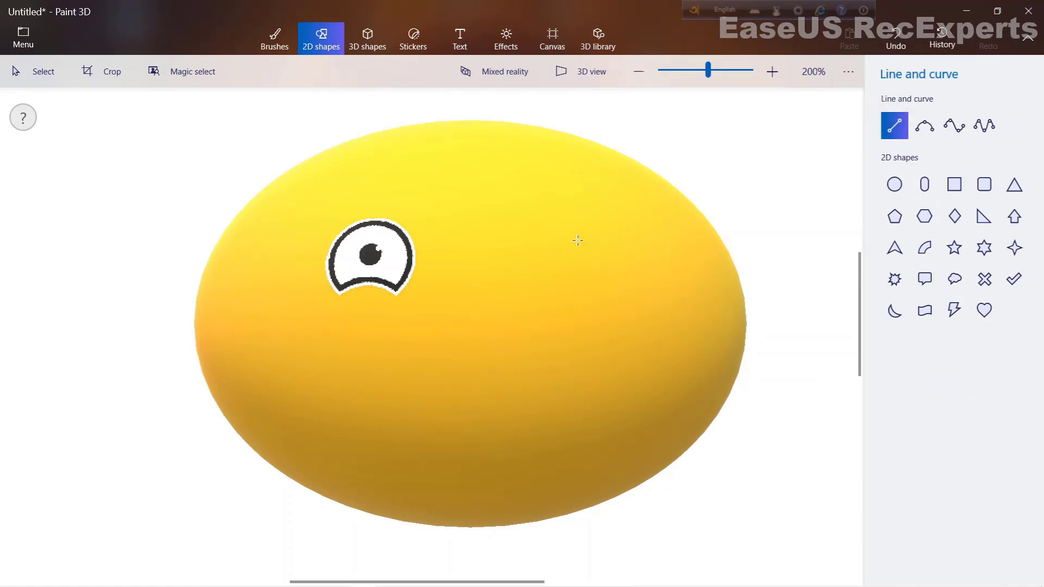
pyautogui.moveTo(563, 257)
pyautogui.mouseDown()
pyautogui.moveTo(535, 284)
pyautogui.moveTo(551, 281)
pyautogui.moveTo(527, 288)
pyautogui.mouseUp()
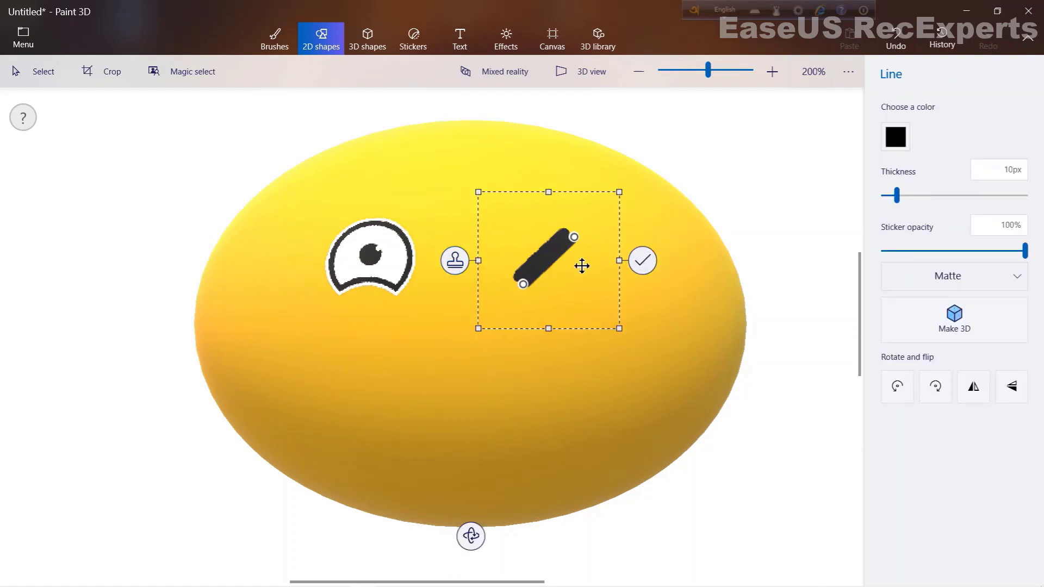
pyautogui.moveTo(573, 257)
pyautogui.mouseDown()
pyautogui.moveTo(596, 270)
pyautogui.moveTo(585, 303)
pyautogui.moveTo(603, 295)
pyautogui.mouseUp()
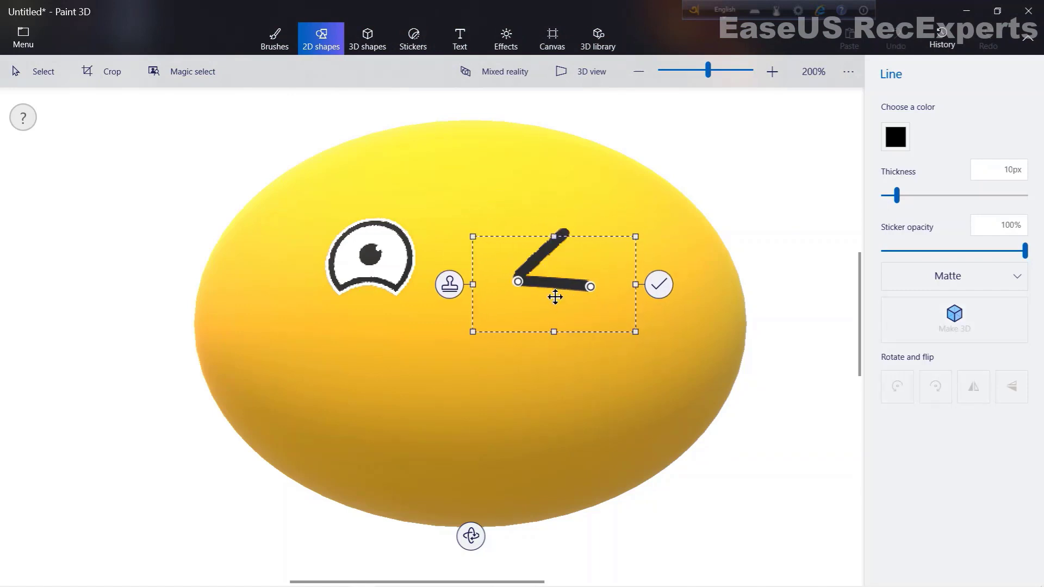
pyautogui.click(356, 274)
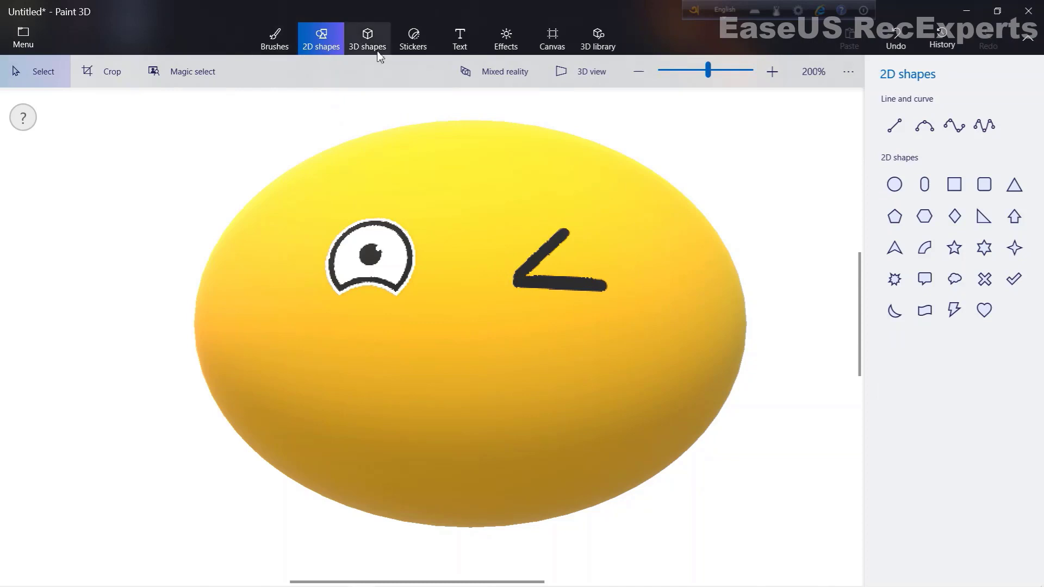
# - Stamp the eyebrow sticker just above the open eye, tilted slightly counterclockwise
pyautogui.click(419, 41)
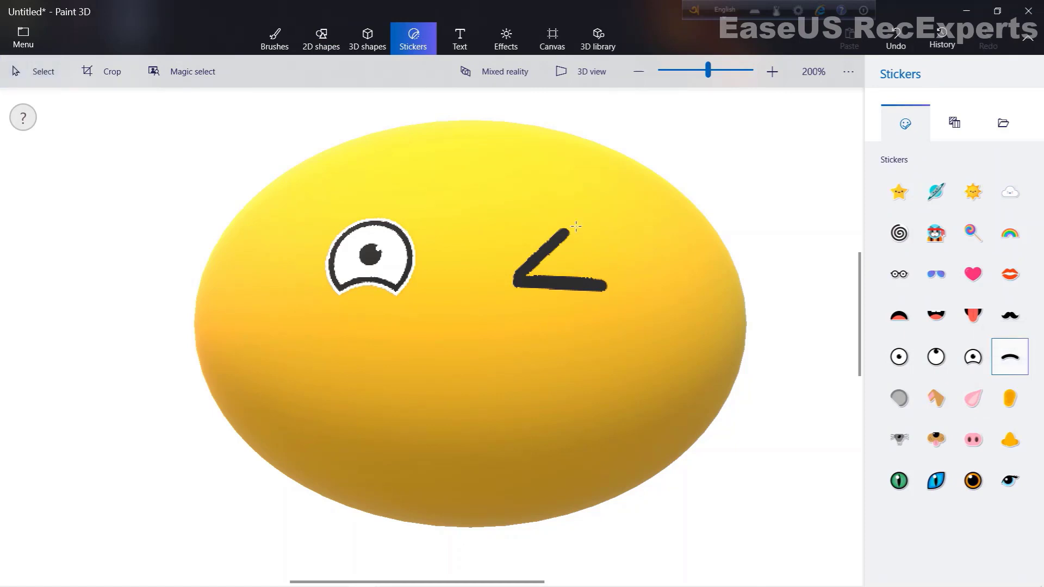
pyautogui.moveTo(321, 228); pyautogui.dragTo(447, 206)
pyautogui.moveTo(405, 176); pyautogui.dragTo(368, 224)
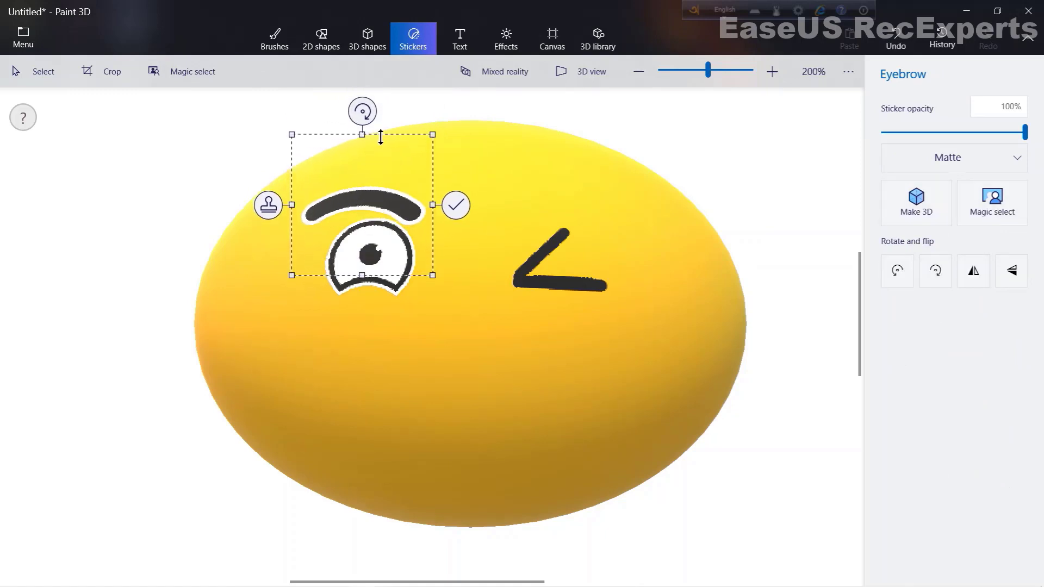
pyautogui.moveTo(363, 121); pyautogui.dragTo(350, 135)
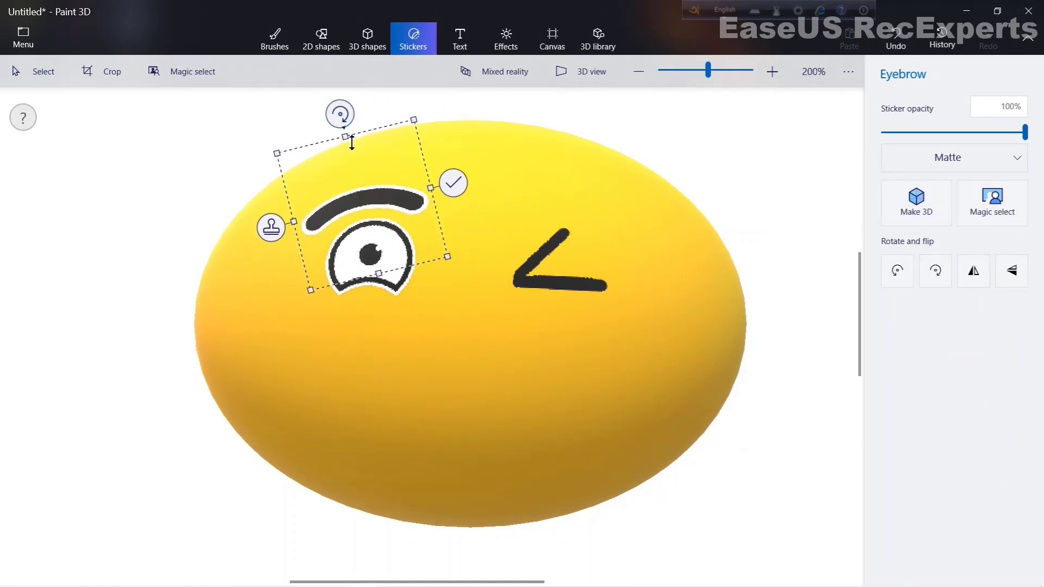
pyautogui.moveTo(396, 217); pyautogui.dragTo(394, 217)
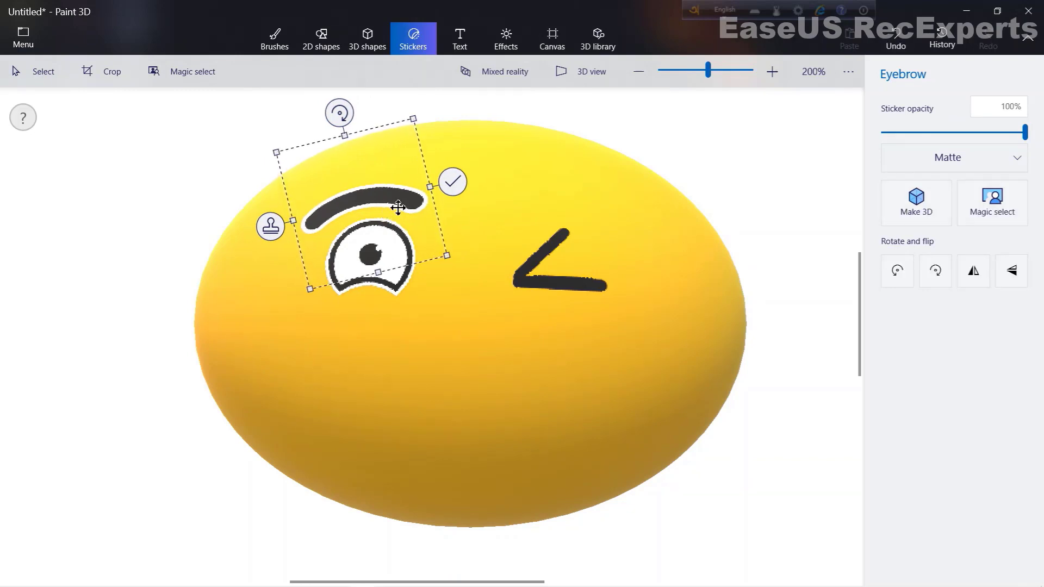
pyautogui.click(271, 226)
# - Position the second eyebrow sticker above the winking eye and tilt it slightly clockwise to mirror the first
pyautogui.moveTo(334, 259); pyautogui.dragTo(559, 240)
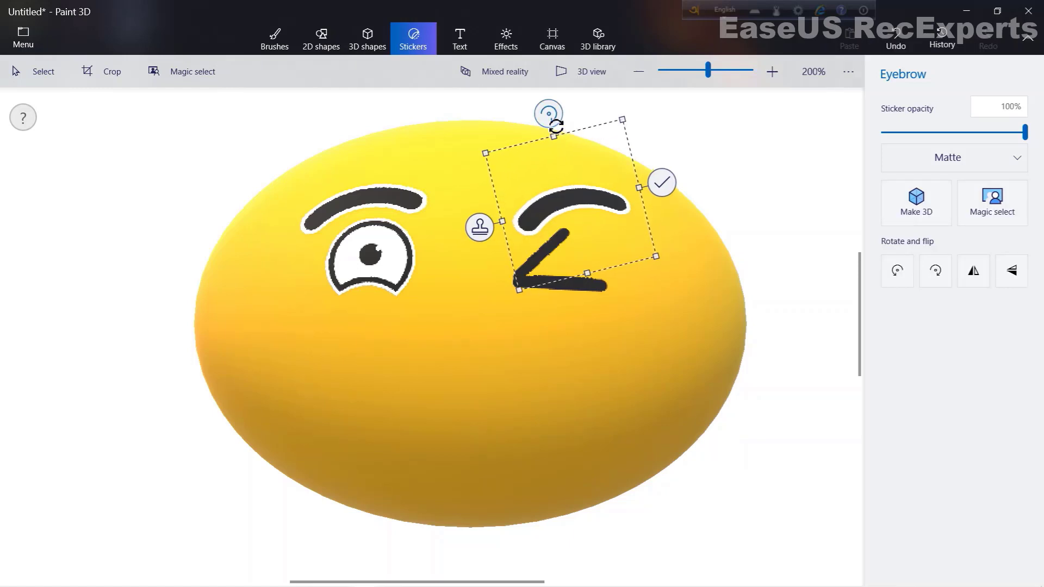
pyautogui.moveTo(556, 126); pyautogui.dragTo(573, 149)
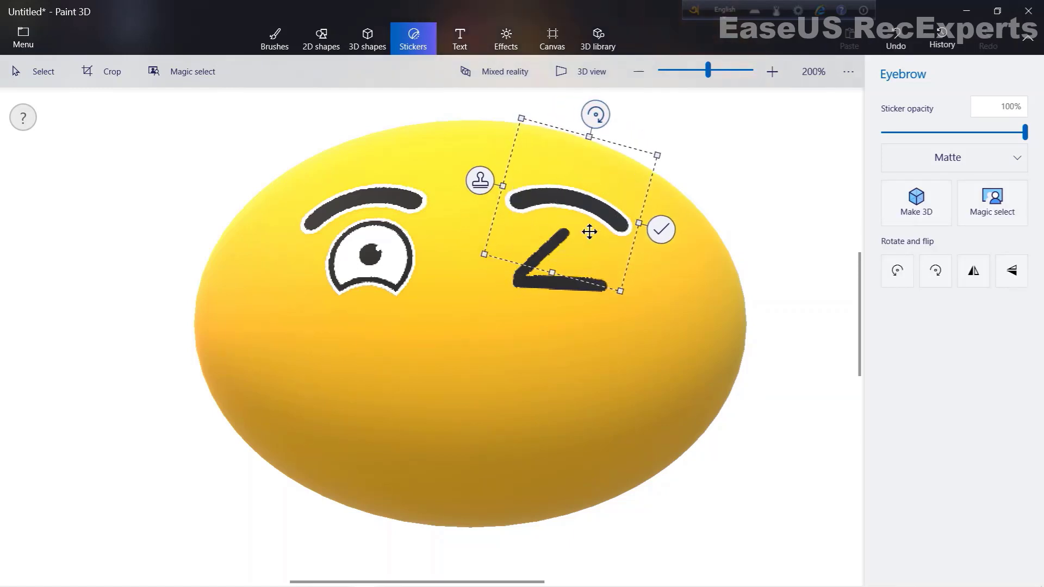
pyautogui.moveTo(589, 231); pyautogui.dragTo(583, 231)
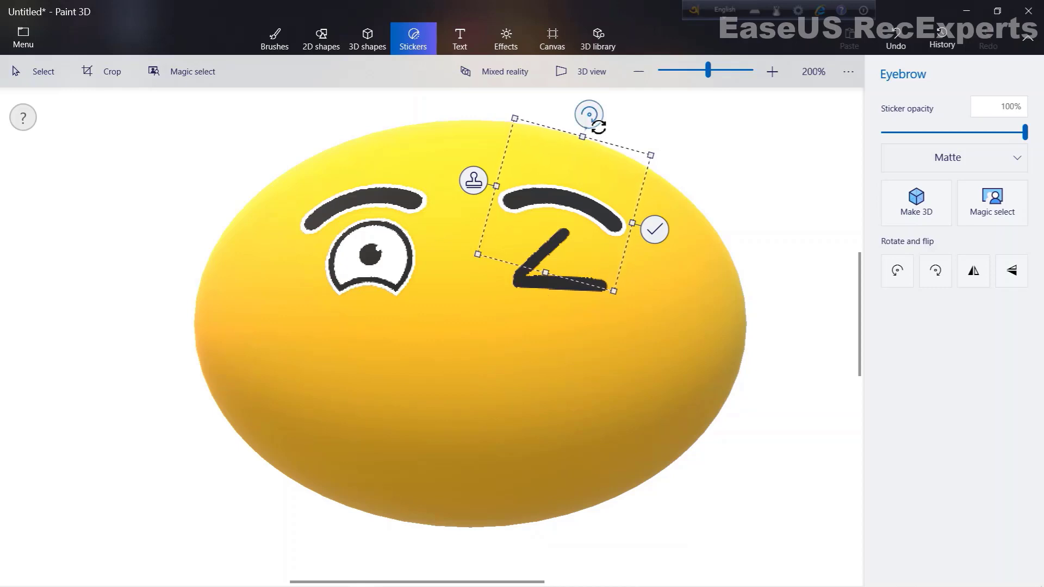
pyautogui.moveTo(599, 127); pyautogui.dragTo(591, 139)
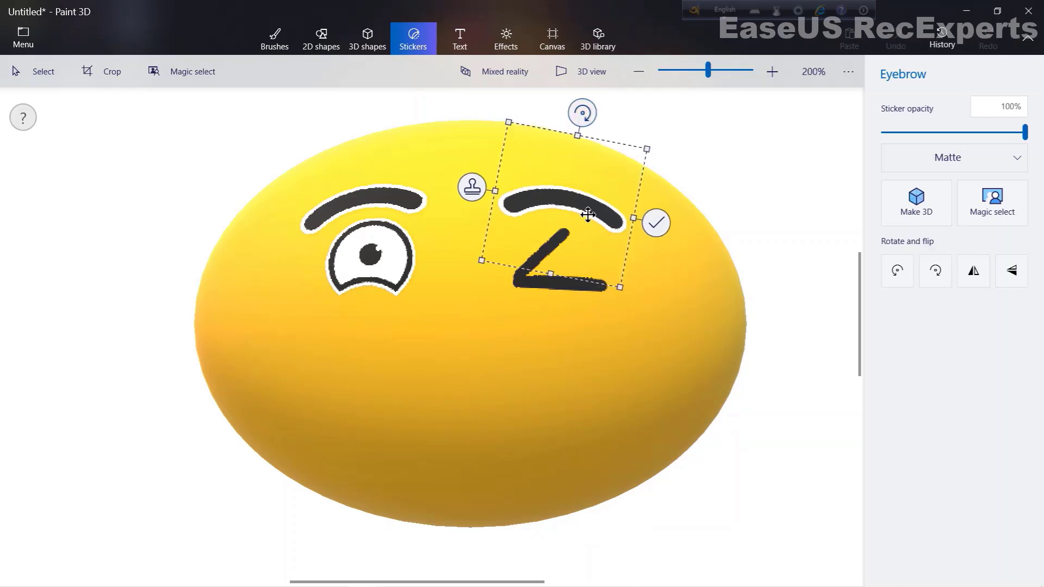
pyautogui.moveTo(588, 215); pyautogui.dragTo(587, 212)
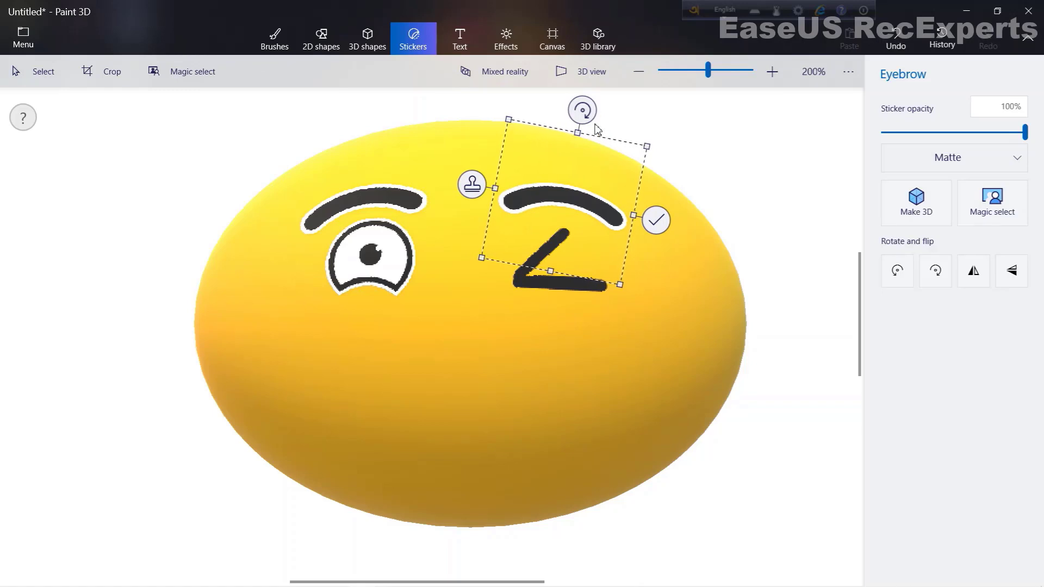
pyautogui.moveTo(597, 127); pyautogui.dragTo(574, 118)
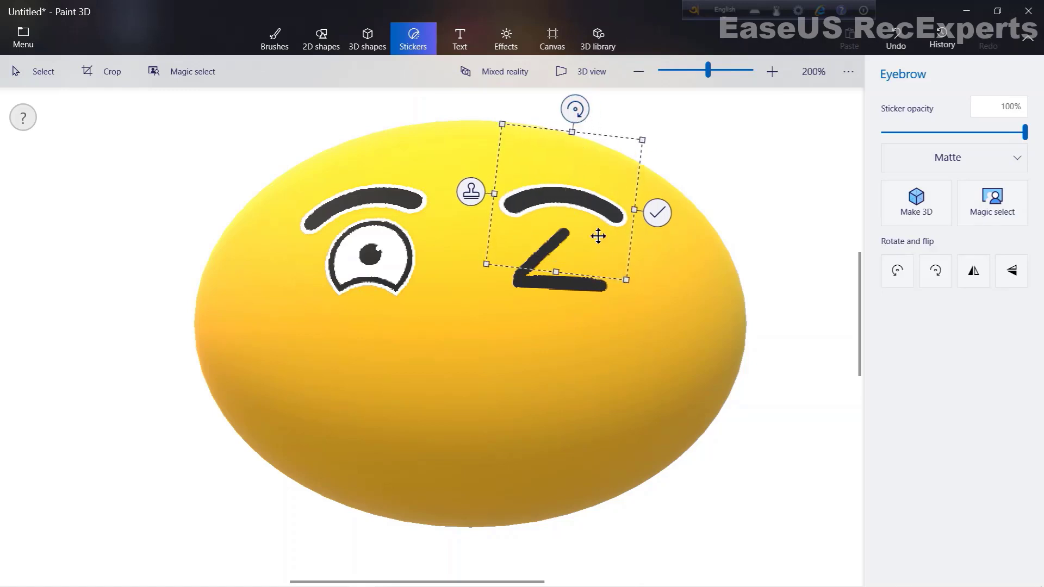
pyautogui.moveTo(599, 237); pyautogui.dragTo(596, 237)
pyautogui.moveTo(591, 126); pyautogui.dragTo(585, 124)
# - Draw puckered kissing lips below the eyes with two stacked black 3-point curves 12 px thick
pyautogui.hotkey('ctrl', '2')
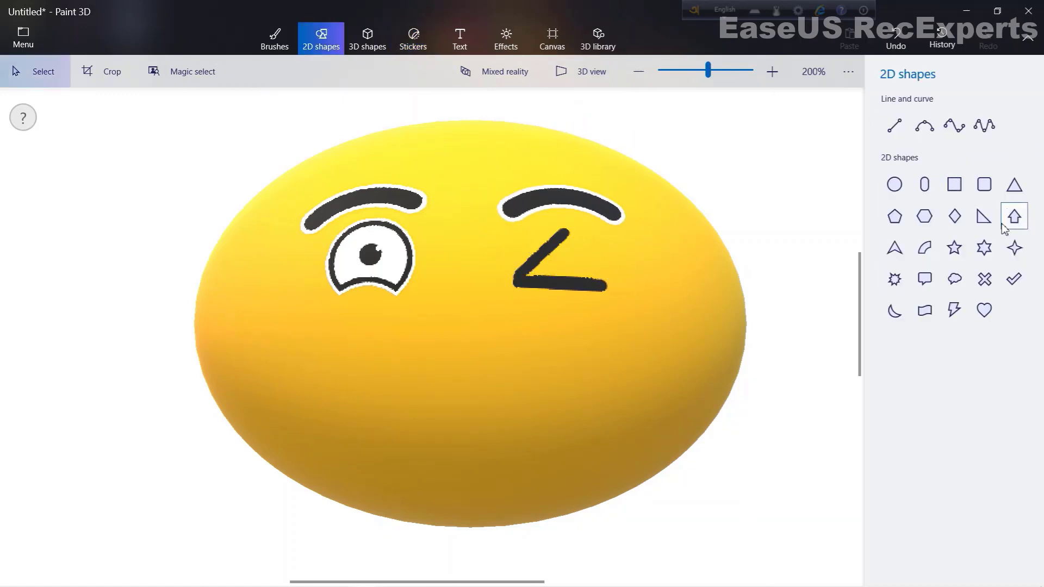
pyautogui.click(924, 126)
pyautogui.moveTo(451, 354)
pyautogui.mouseDown()
pyautogui.moveTo(501, 410)
pyautogui.moveTo(504, 464)
pyautogui.moveTo(480, 496)
pyautogui.mouseUp()
pyautogui.moveTo(457, 359); pyautogui.dragTo(461, 353)
pyautogui.moveTo(480, 419); pyautogui.dragTo(507, 386)
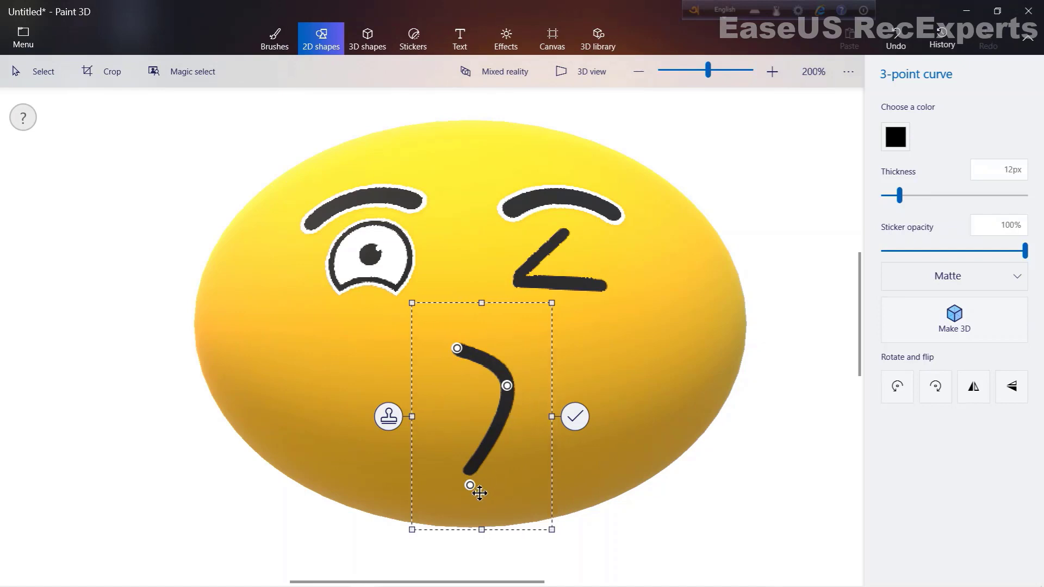
pyautogui.moveTo(469, 486); pyautogui.dragTo(482, 448)
pyautogui.click(364, 388)
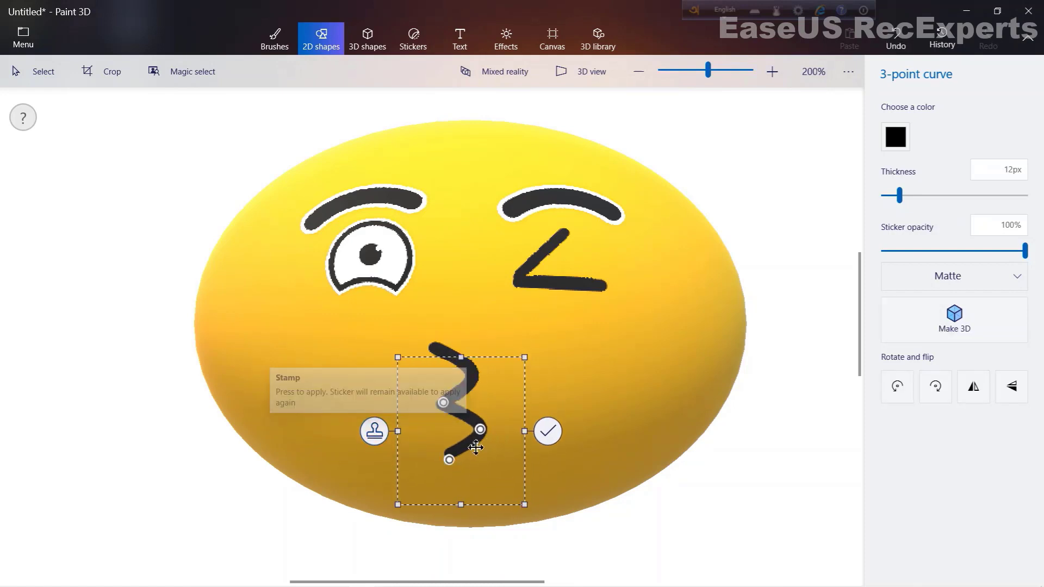
pyautogui.click(548, 432)
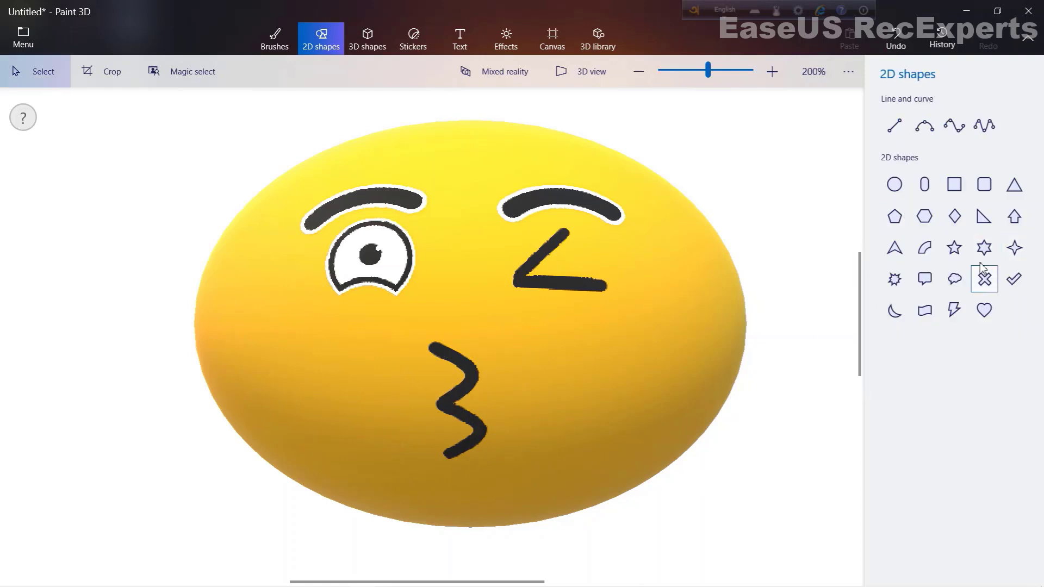
# - Draw a small heart outline, tilt it clockwise and place it against the right side of the lips
pyautogui.click(984, 310)
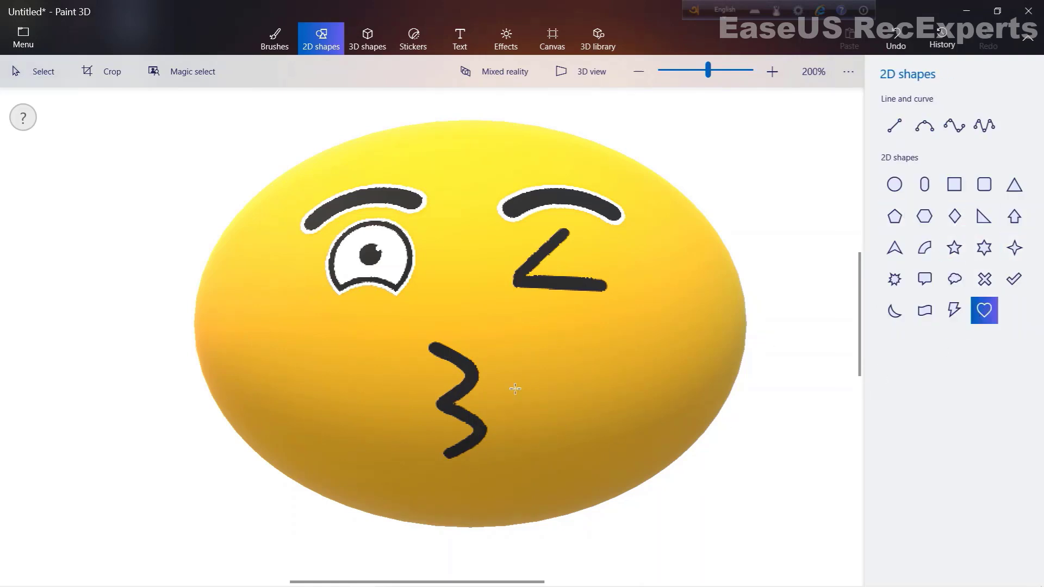
pyautogui.moveTo(522, 399)
pyautogui.mouseDown()
pyautogui.moveTo(587, 454)
pyautogui.moveTo(523, 418)
pyautogui.mouseUp()
pyautogui.moveTo(505, 337); pyautogui.dragTo(521, 340)
pyautogui.moveTo(520, 394); pyautogui.dragTo(574, 382)
pyautogui.moveTo(531, 409); pyautogui.dragTo(516, 415)
# - Set the heart's outline color to red and its solid fill to dark red
pyautogui.click(900, 198)
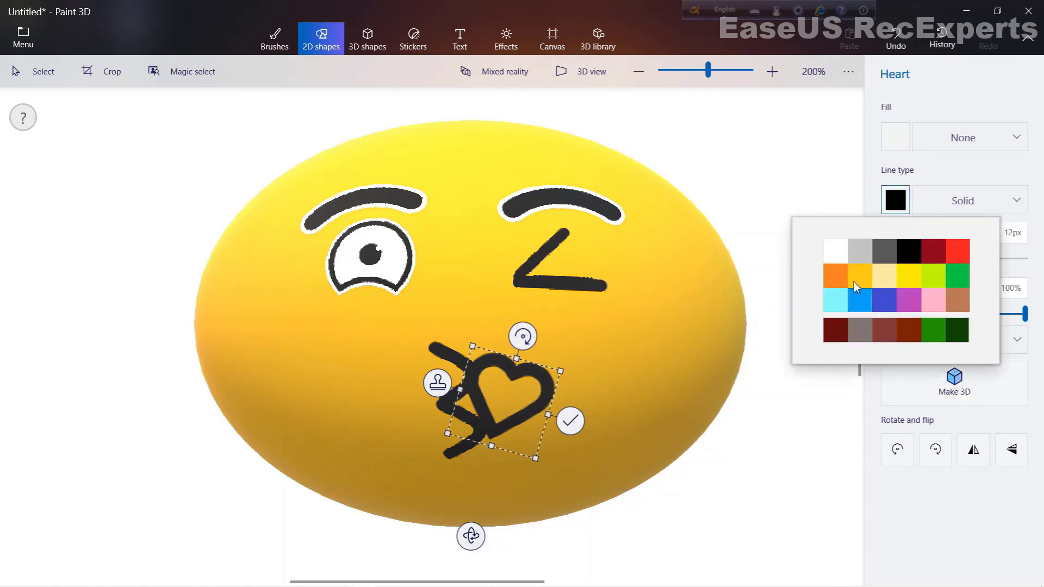
pyautogui.click(959, 252)
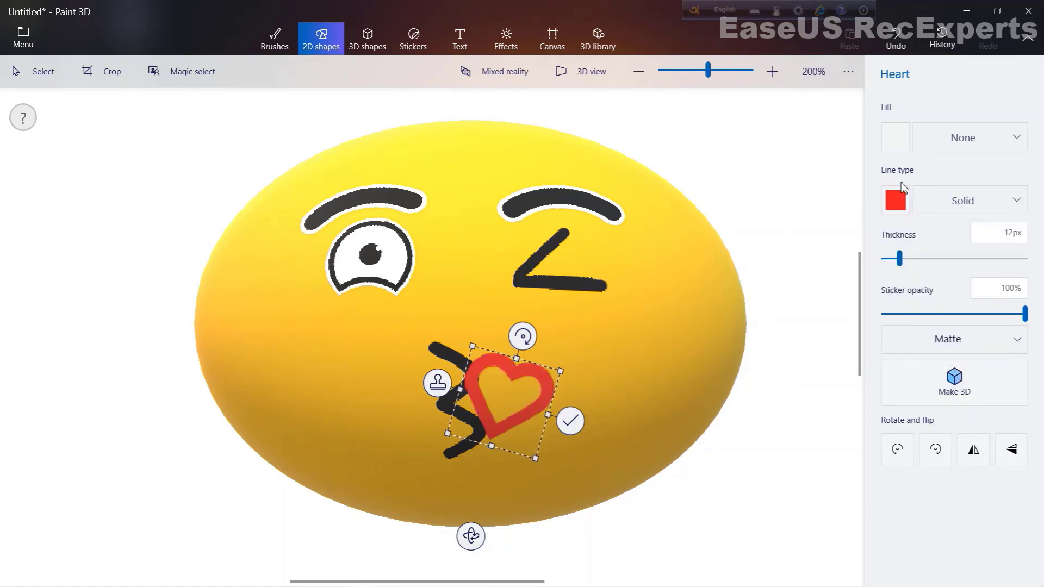
pyautogui.click(895, 137)
pyautogui.click(959, 188)
pyautogui.click(897, 200)
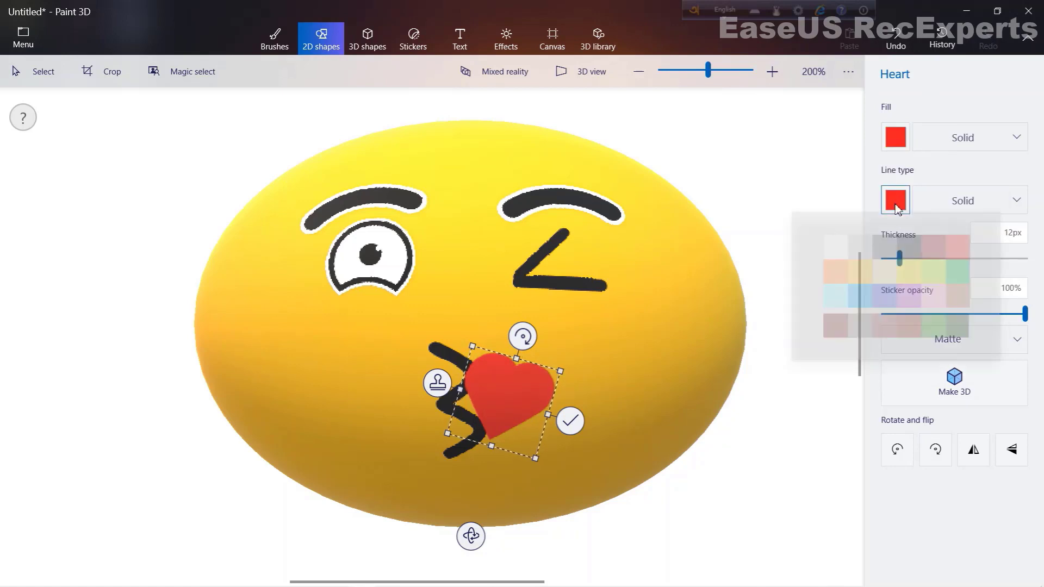
pyautogui.click(898, 200)
pyautogui.click(897, 200)
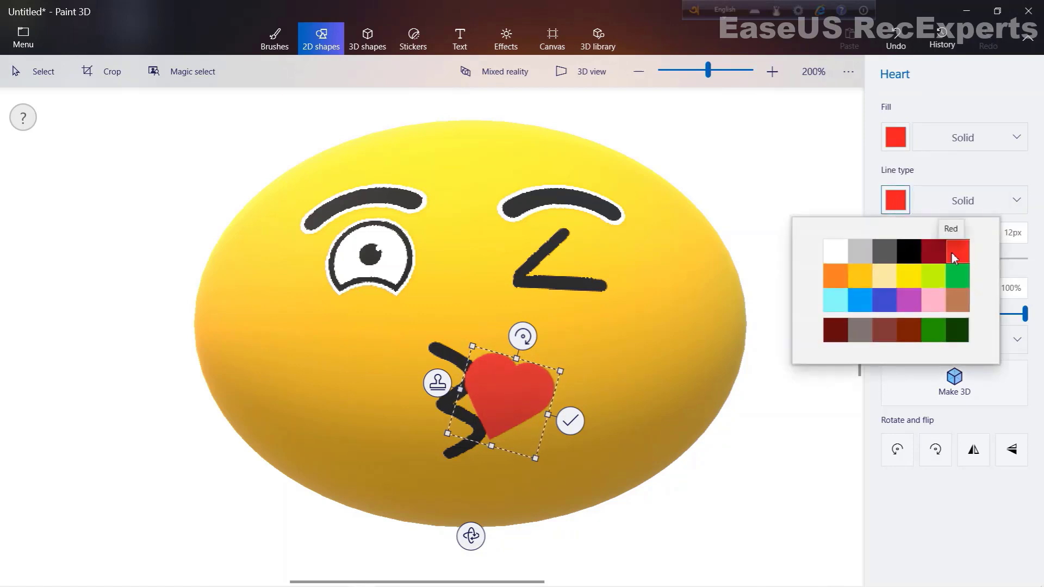
pyautogui.click(897, 200)
pyautogui.click(902, 146)
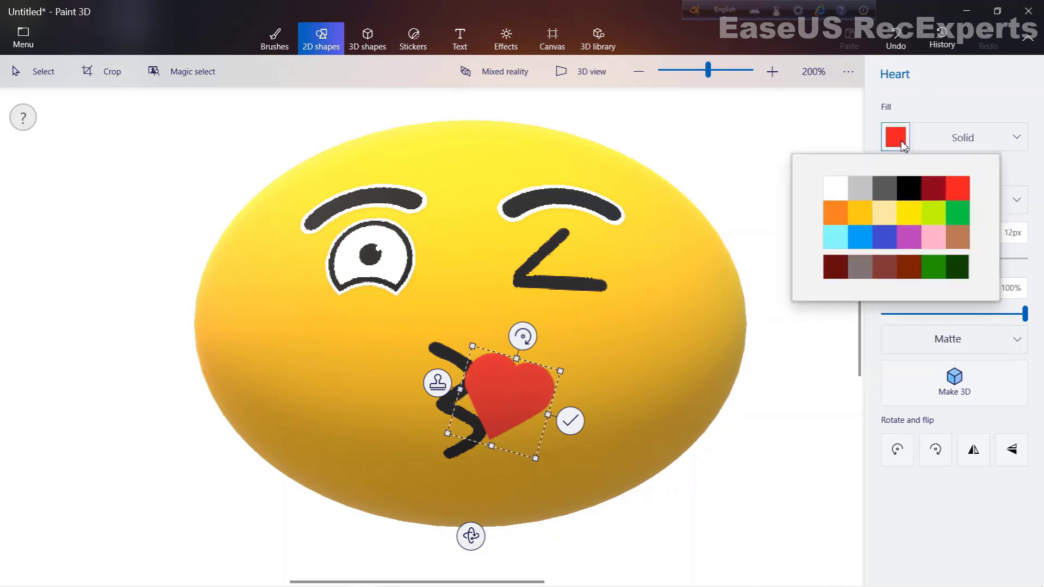
pyautogui.click(939, 196)
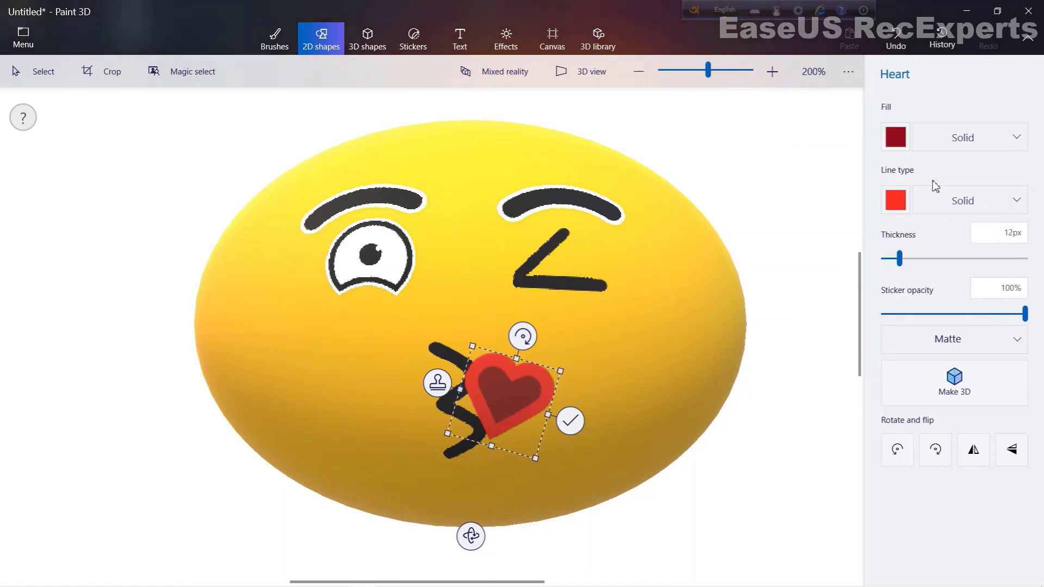
# - Recolor the heart so that both its solid fill and its outline are red
pyautogui.click(899, 141)
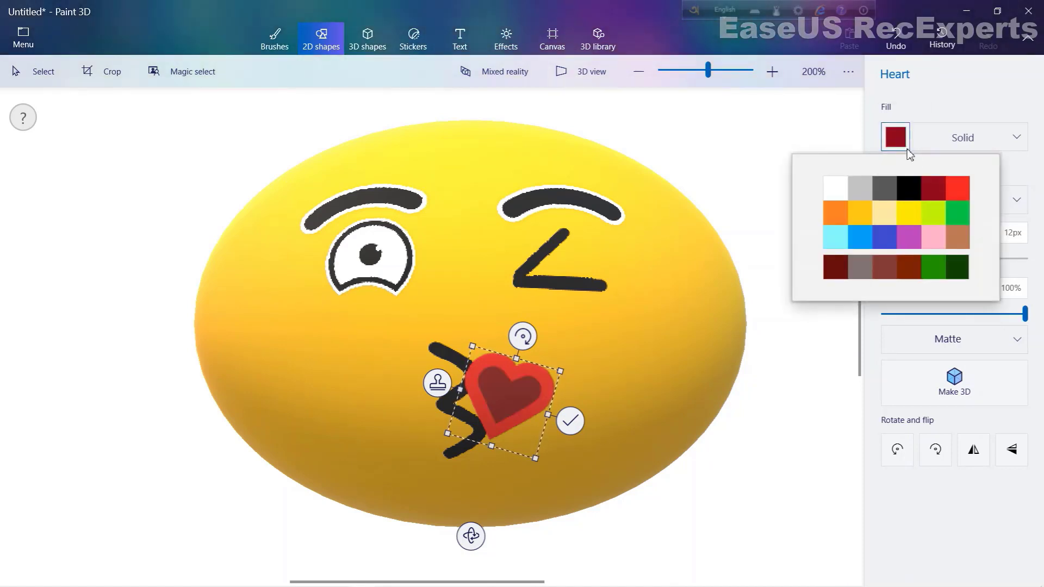
pyautogui.click(964, 197)
pyautogui.click(902, 204)
pyautogui.click(938, 252)
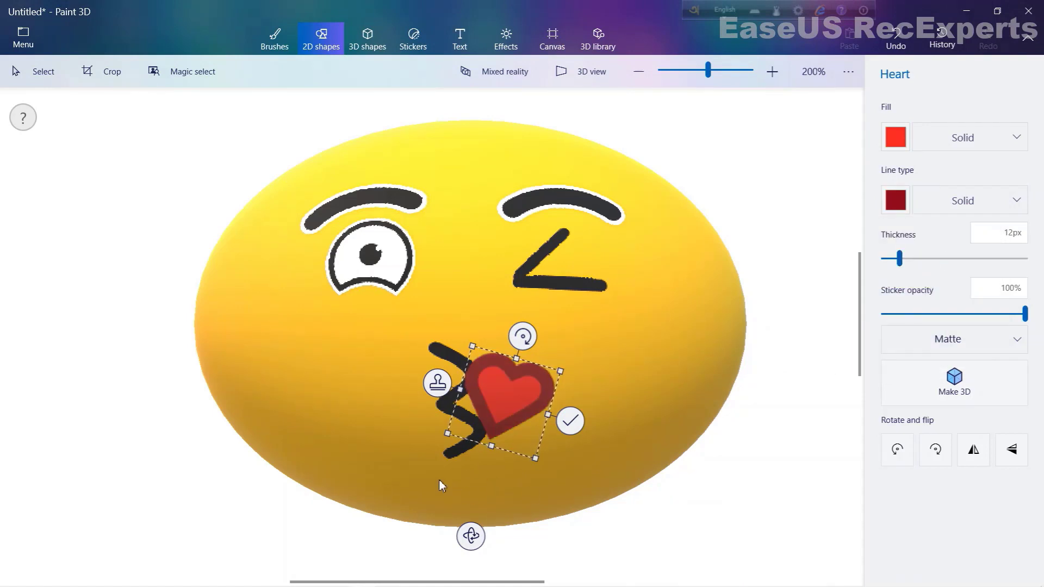
pyautogui.click(903, 207)
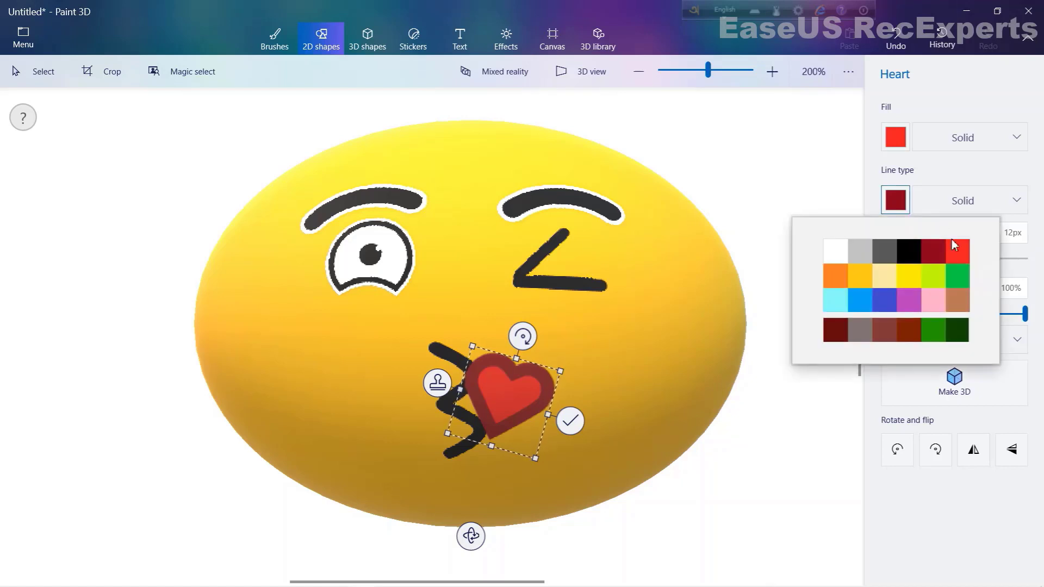
pyautogui.click(956, 250)
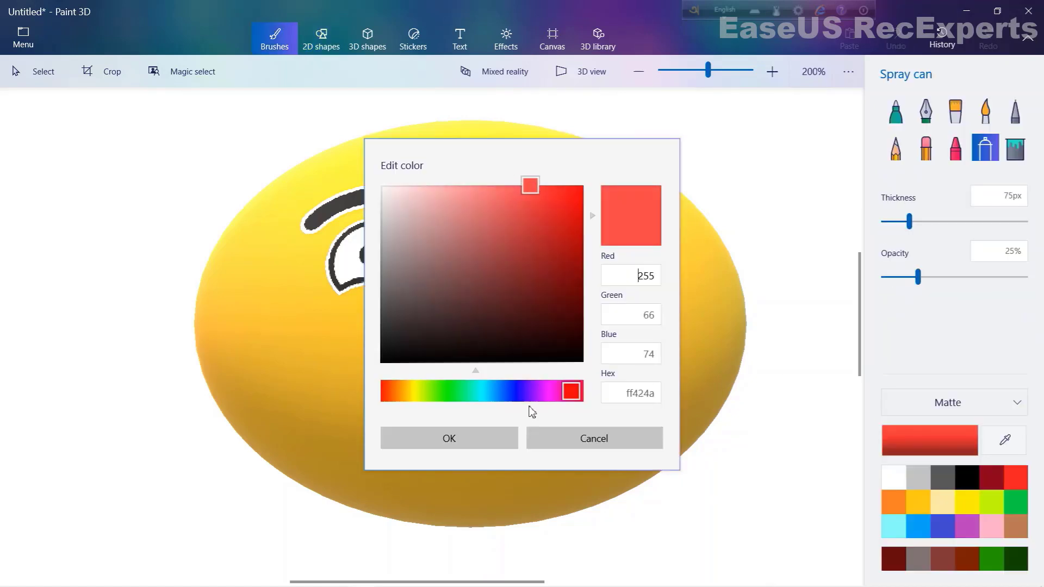
# - Give the spray can a custom light red color and set its opacity to 11%
pyautogui.click(516, 442)
pyautogui.click(898, 278)
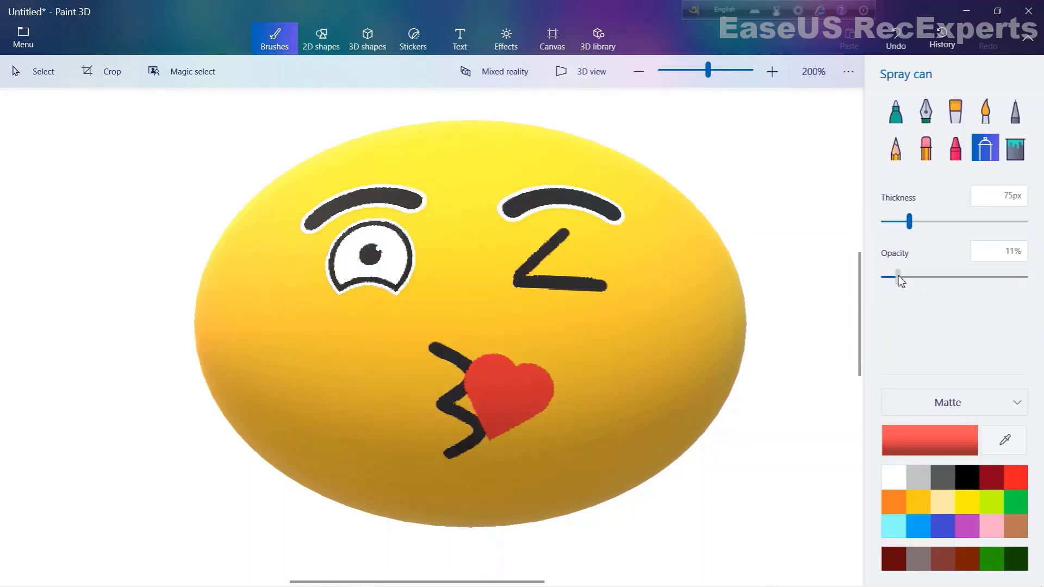
pyautogui.click(931, 221)
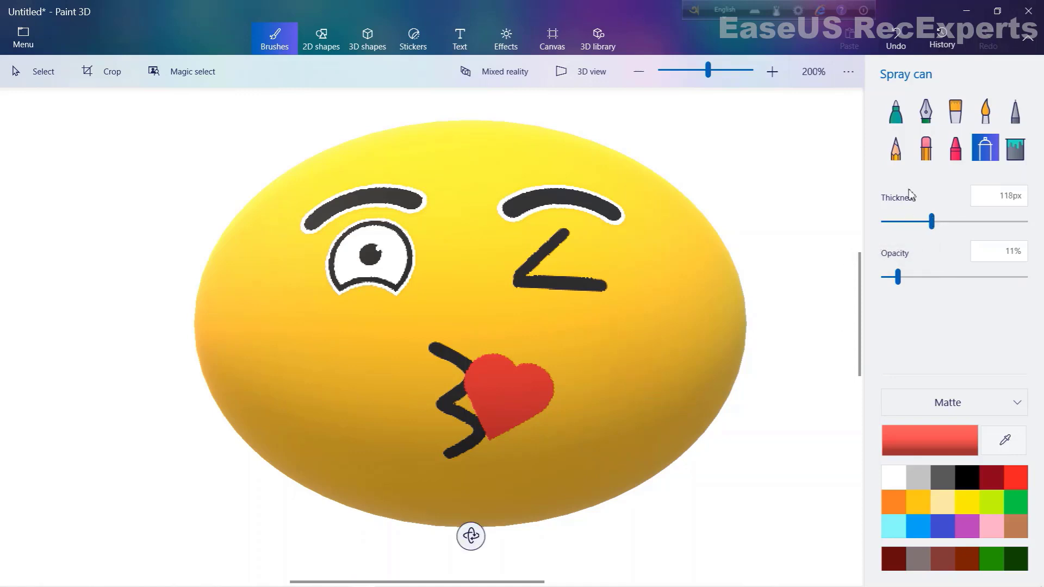
pyautogui.click(892, 221)
pyautogui.moveTo(648, 380); pyautogui.dragTo(660, 369)
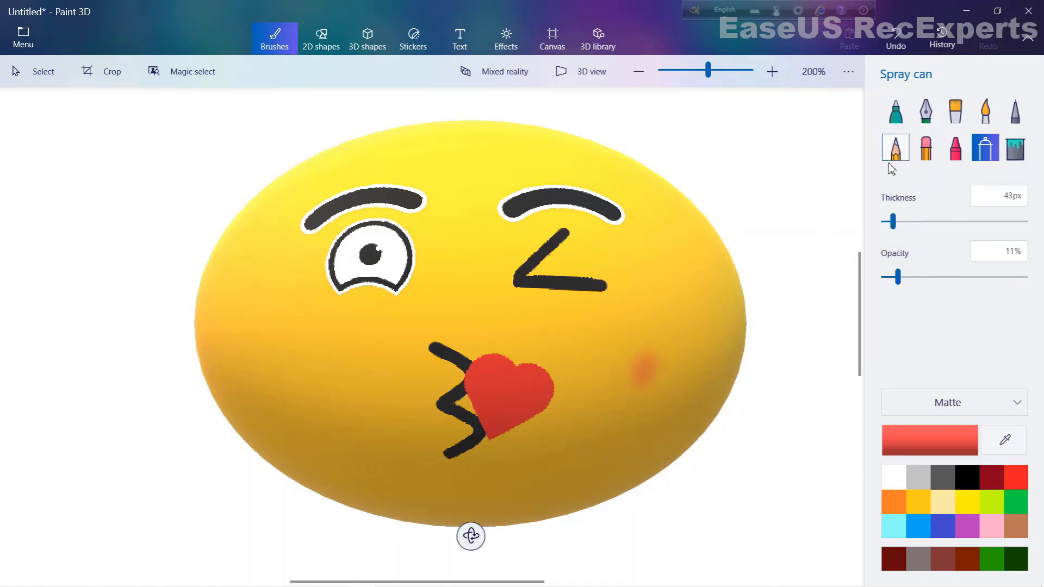
pyautogui.click(896, 37)
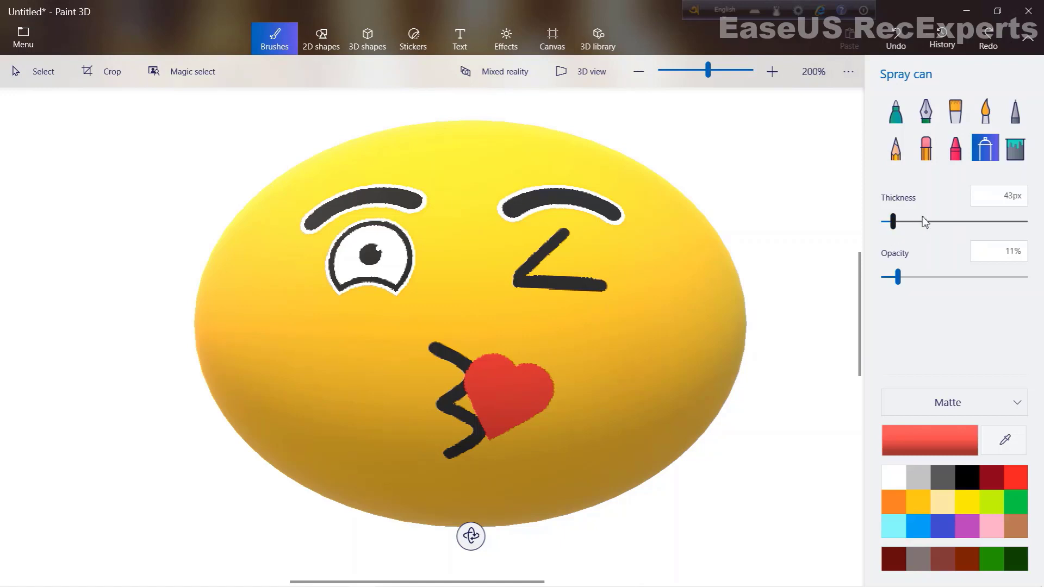
# - Spray soft red blush on both cheeks, starting with a 99 px thickness and continuing with 114 px
pyautogui.click(923, 222)
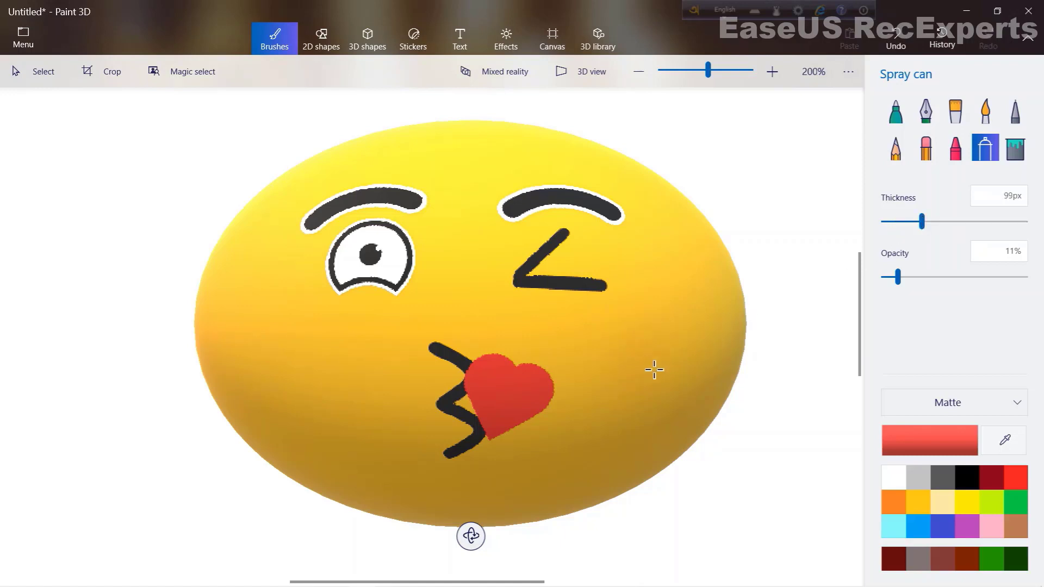
pyautogui.moveTo(657, 366); pyautogui.dragTo(650, 361)
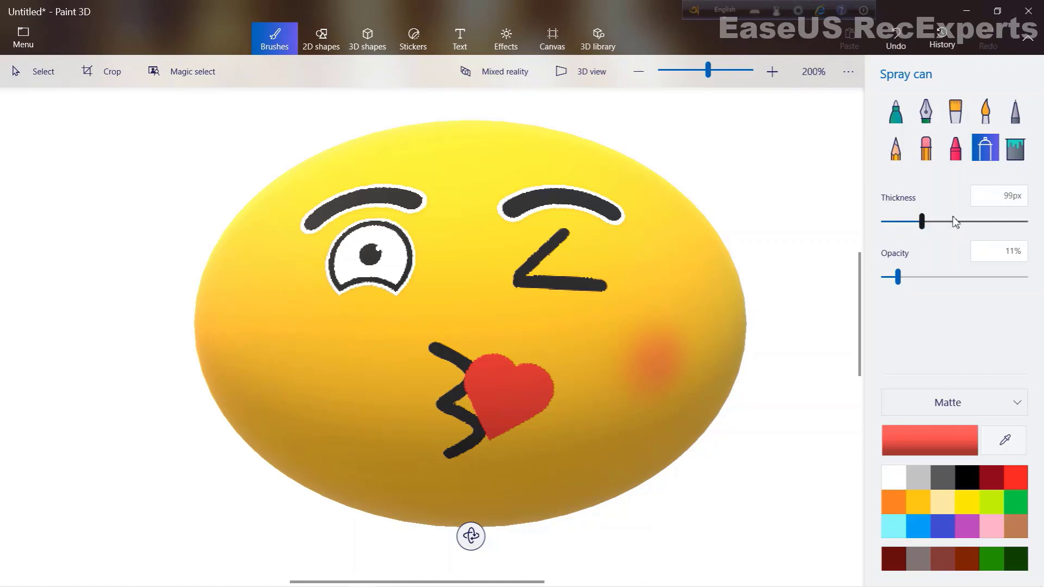
pyautogui.moveTo(949, 221); pyautogui.dragTo(929, 222)
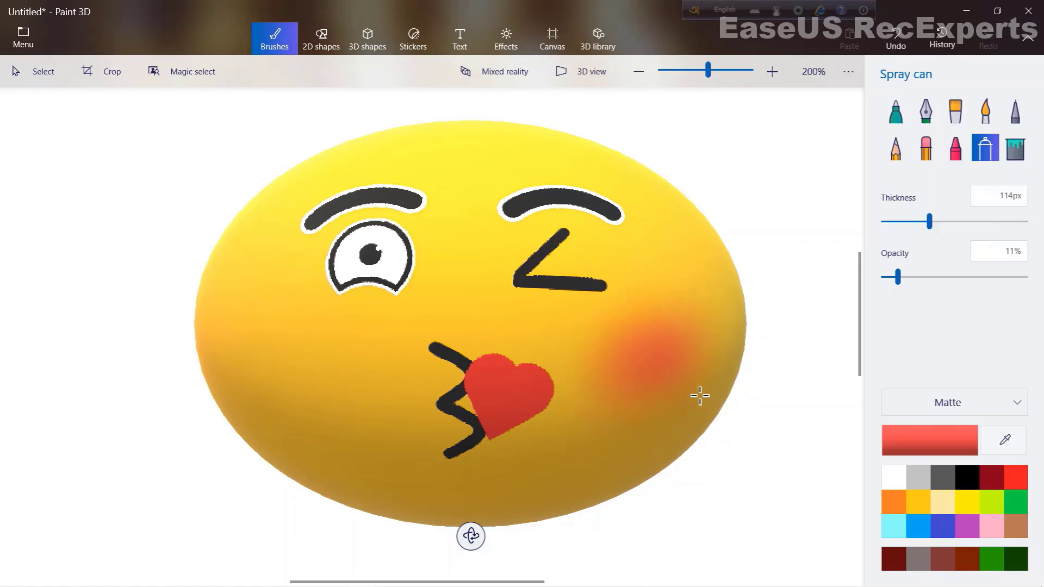
pyautogui.moveTo(277, 360); pyautogui.dragTo(280, 363)
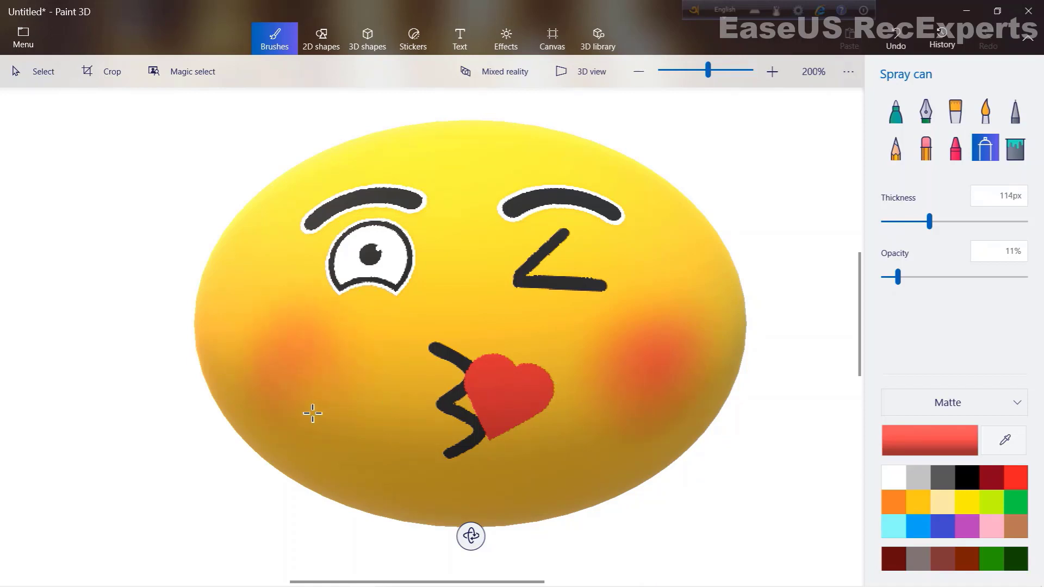
pyautogui.moveTo(337, 390); pyautogui.dragTo(307, 422)
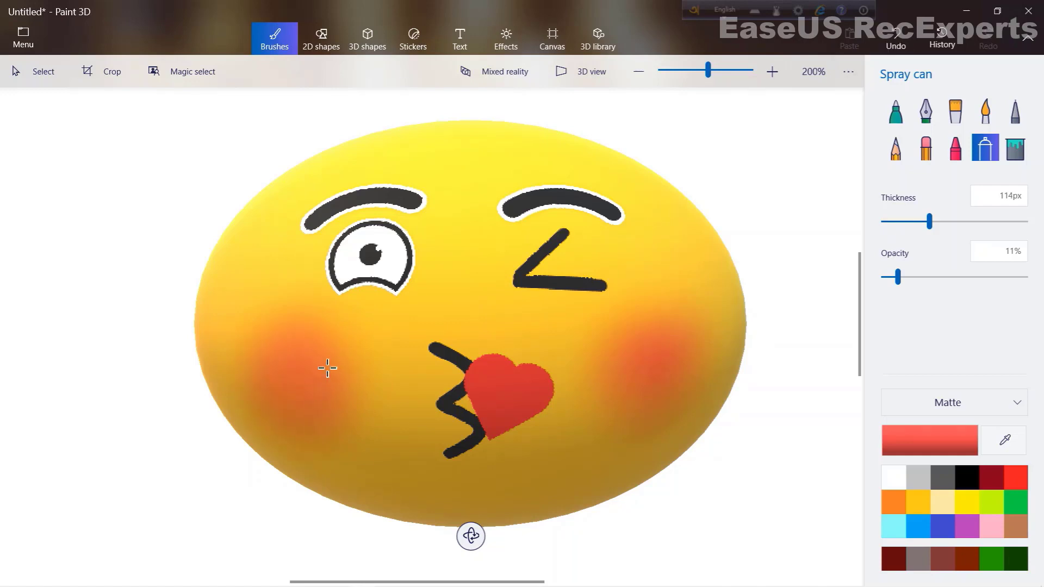
# - Spray a wide dark gray shadow on the canvas beneath the emoji with 186 px thickness and 7% opacity
pyautogui.scroll(-3, 516, 448)
pyautogui.click(946, 481)
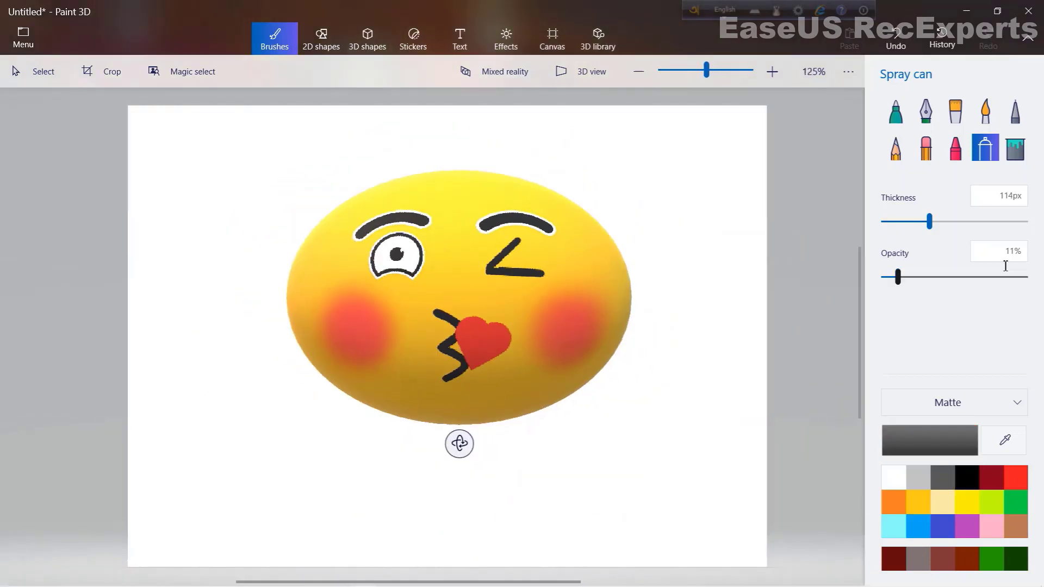
pyautogui.moveTo(898, 277); pyautogui.dragTo(892, 278)
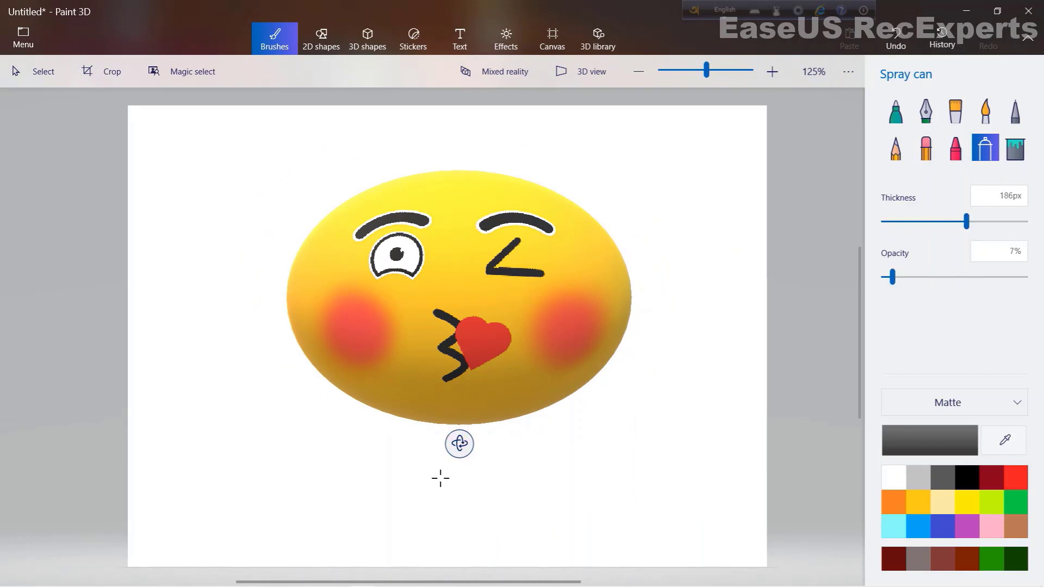
pyautogui.moveTo(385, 515); pyautogui.dragTo(573, 517)
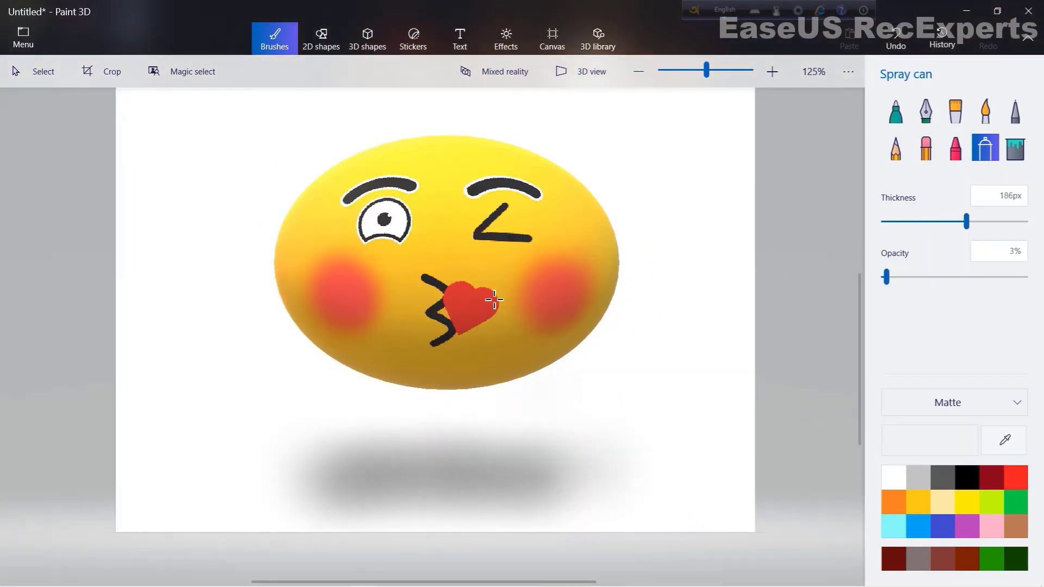
pyautogui.moveTo(499, 351)
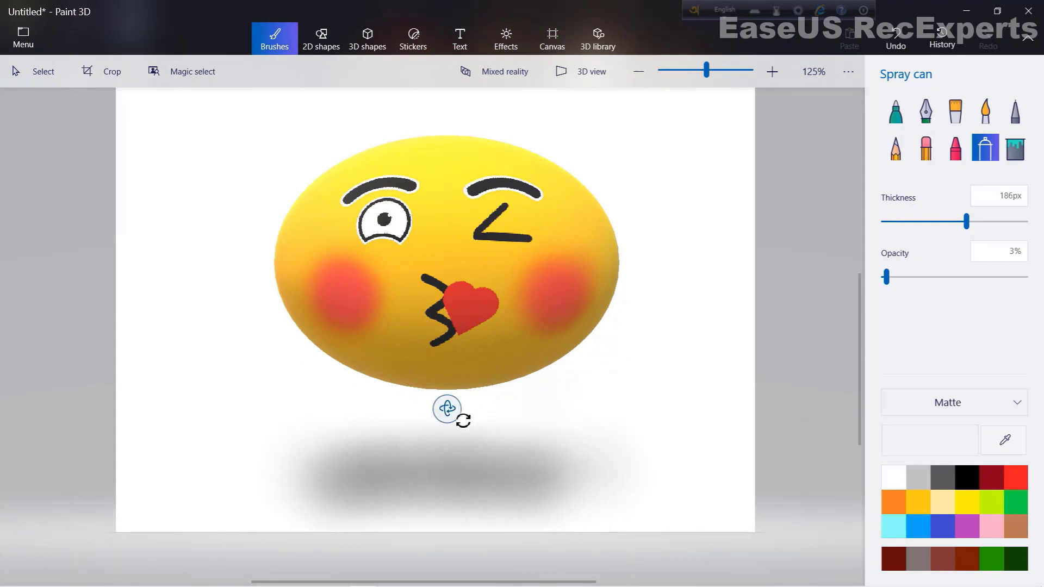
pyautogui.moveTo(463, 420); pyautogui.dragTo(441, 438)
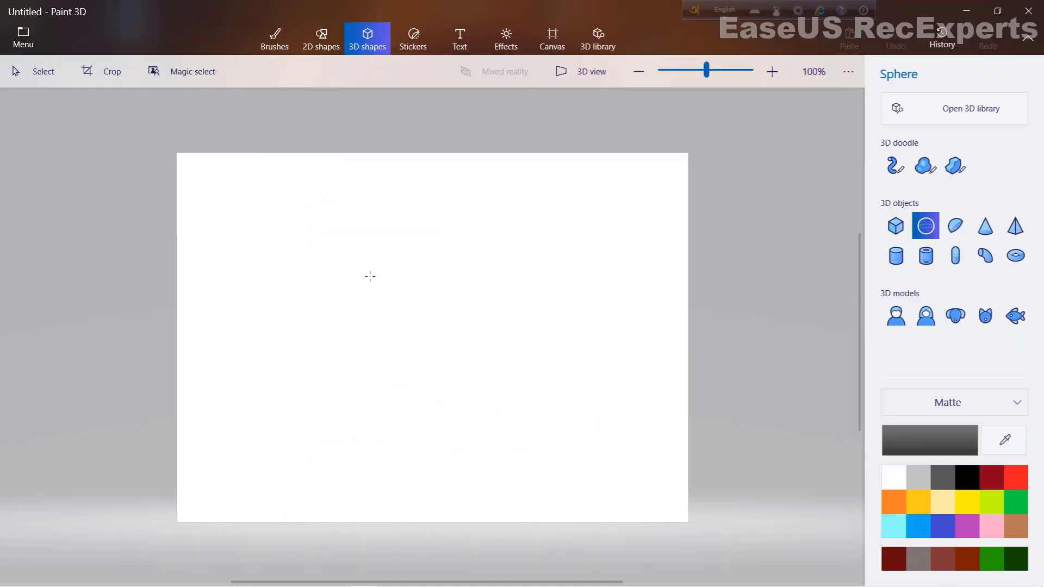
# - Draw a 3D sphere slightly wider than tall, place it just above the canvas center and color it gold
pyautogui.moveTo(370, 276); pyautogui.dragTo(539, 421)
pyautogui.moveTo(538, 422); pyautogui.dragTo(578, 441)
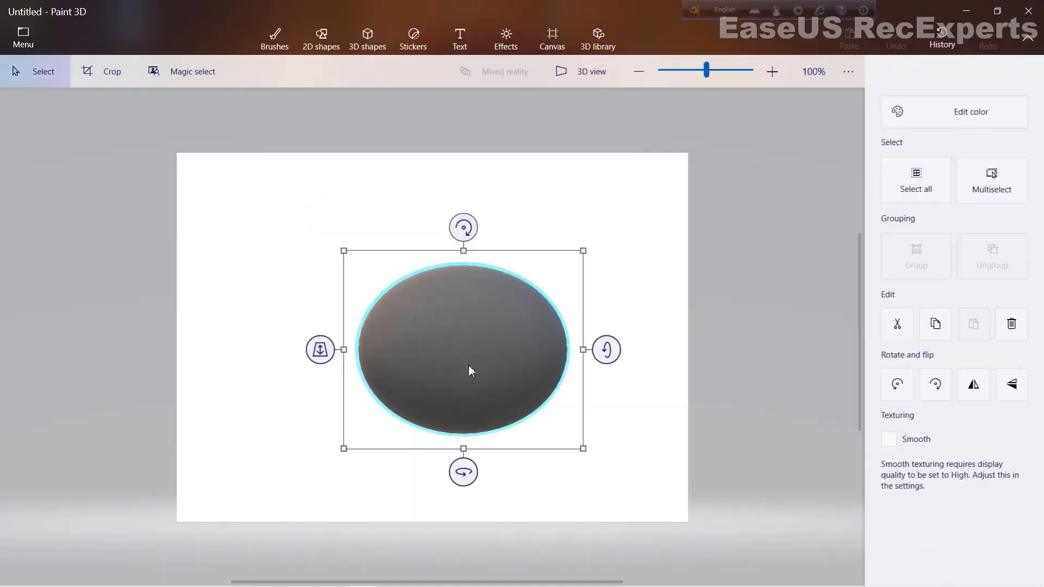
pyautogui.moveTo(471, 368); pyautogui.dragTo(442, 316)
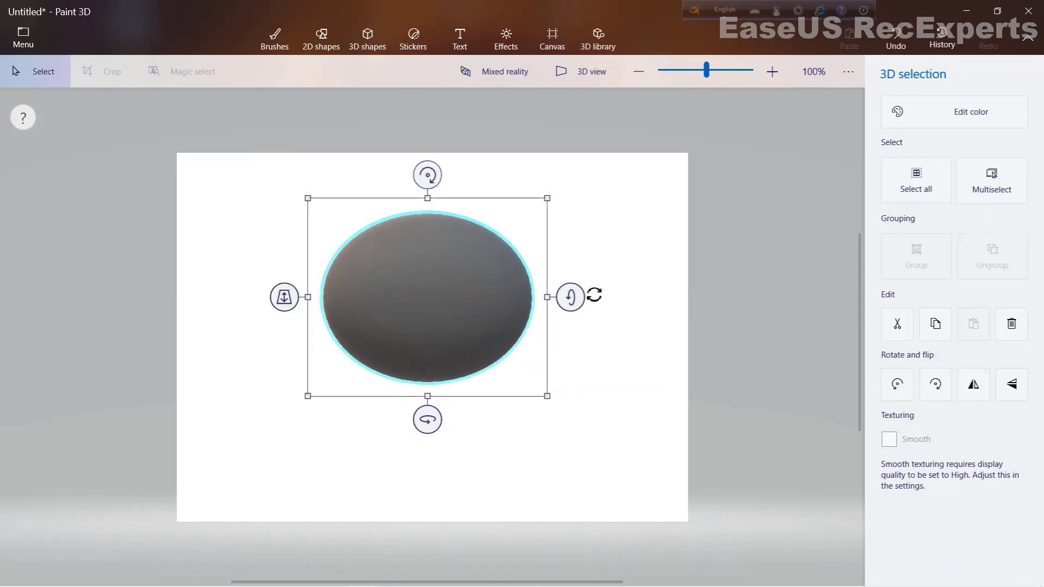
pyautogui.click(892, 125)
pyautogui.click(748, 235)
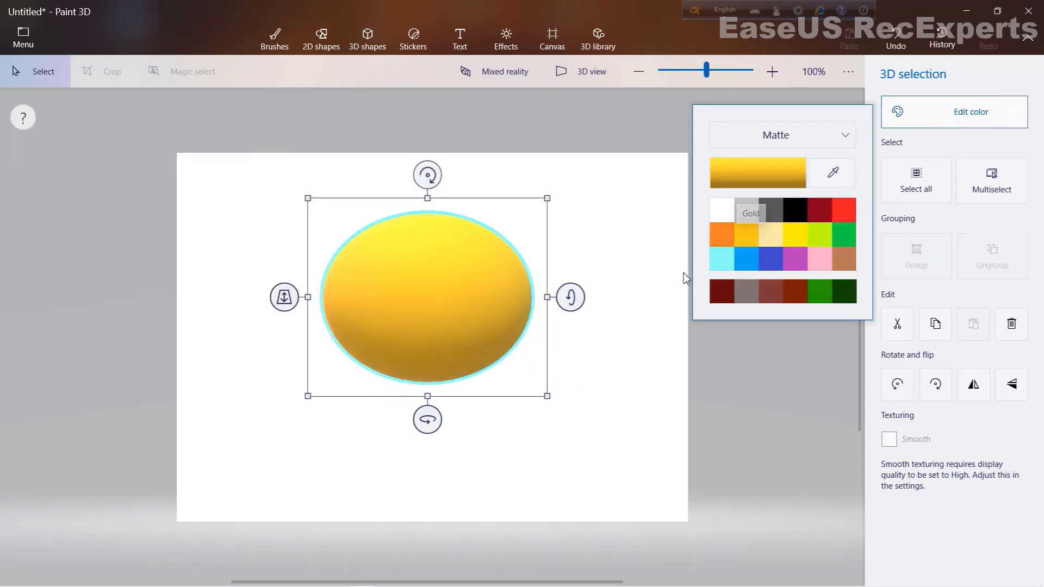
# - Place a small 2D circle on the sphere as the open eye, with black solid fill and black outline
pyautogui.click(321, 38)
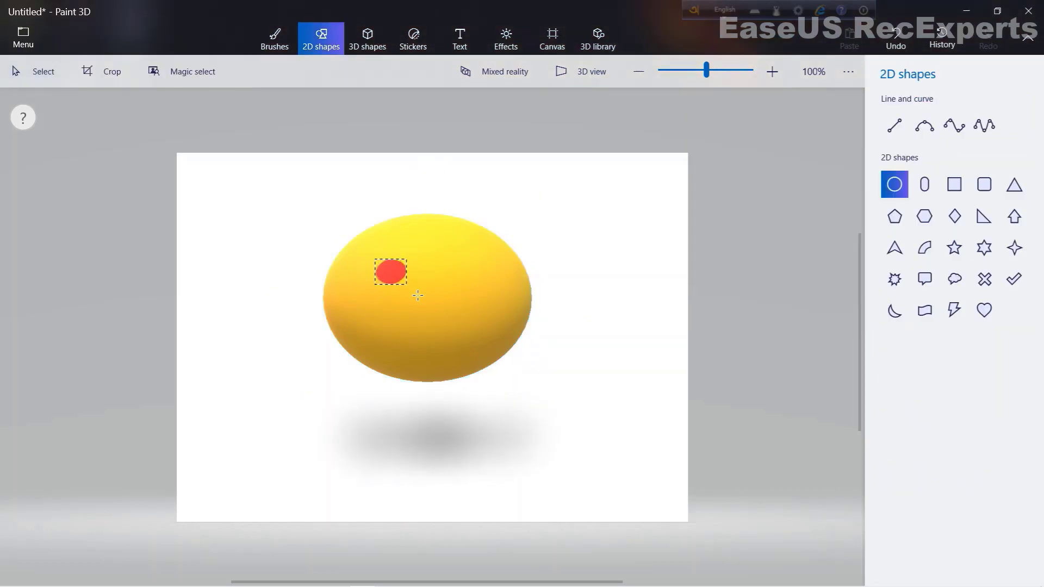
pyautogui.moveTo(422, 299); pyautogui.dragTo(401, 278)
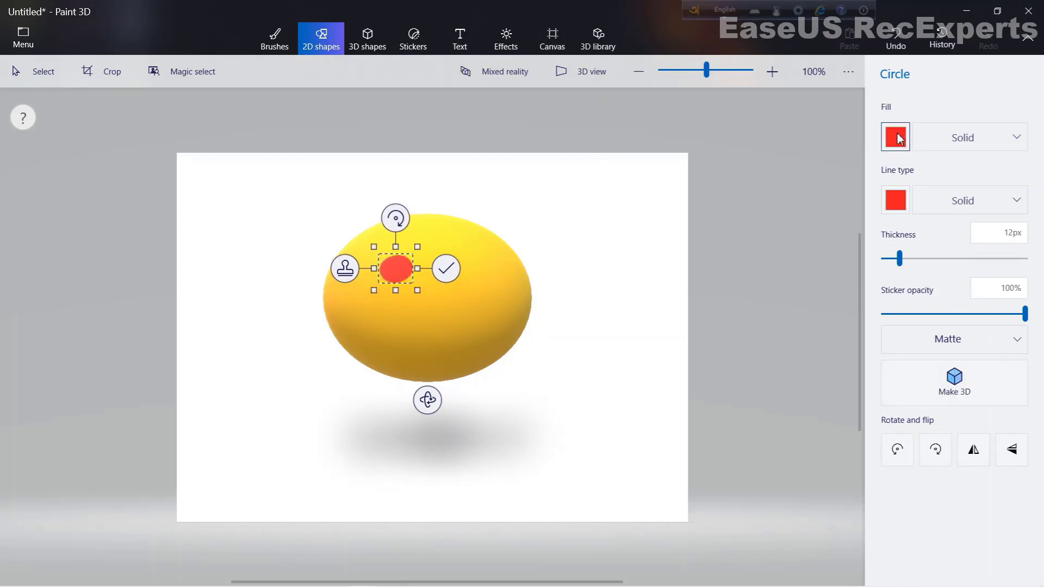
pyautogui.click(897, 138)
pyautogui.click(909, 188)
pyautogui.click(896, 210)
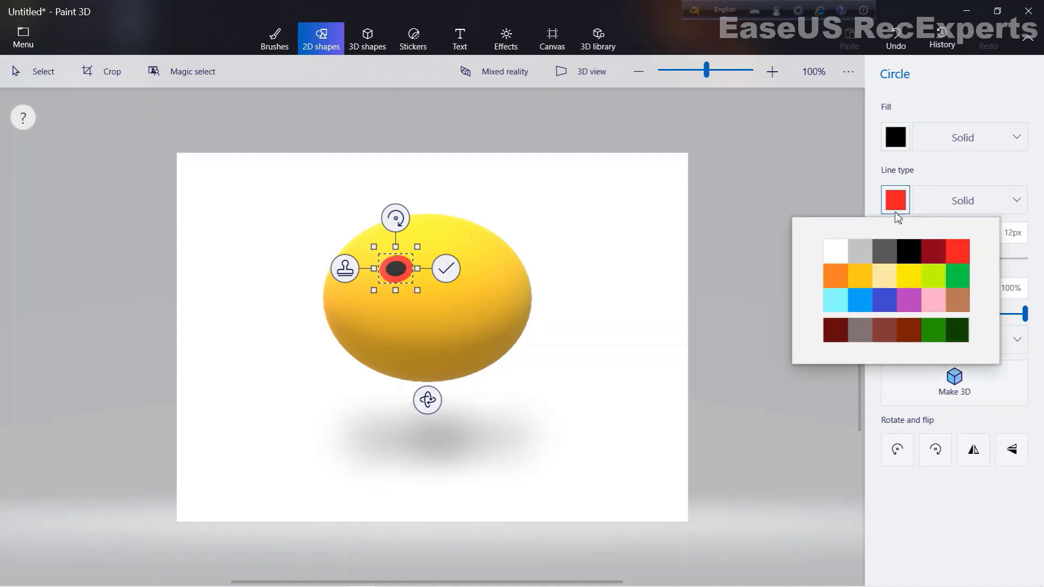
pyautogui.click(910, 248)
pyautogui.click(531, 292)
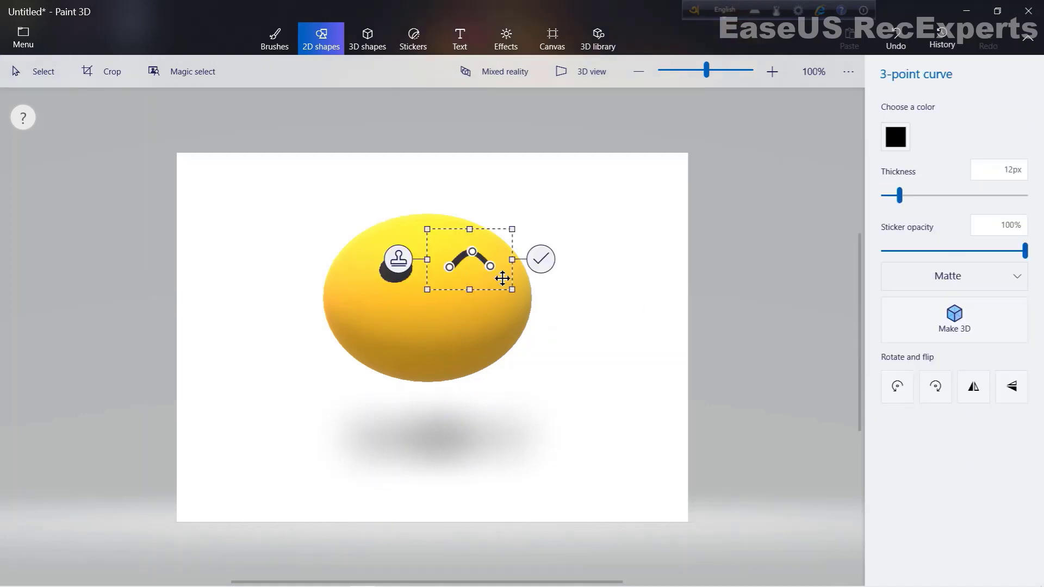
# - Place the black 12 px 3-point curve beside the open eye as an arched winking eye
pyautogui.moveTo(479, 281); pyautogui.dragTo(480, 286)
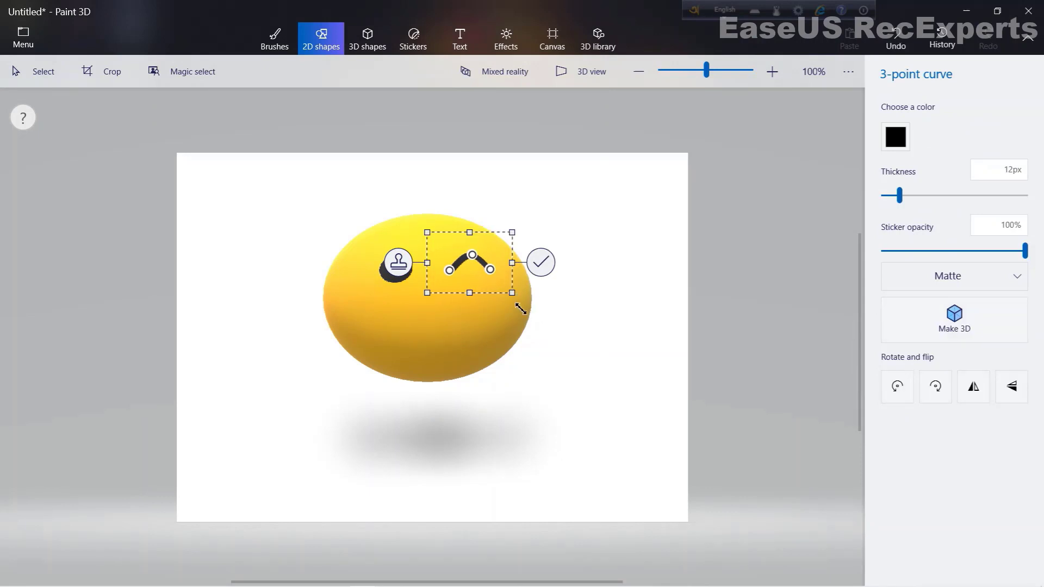
pyautogui.click(556, 338)
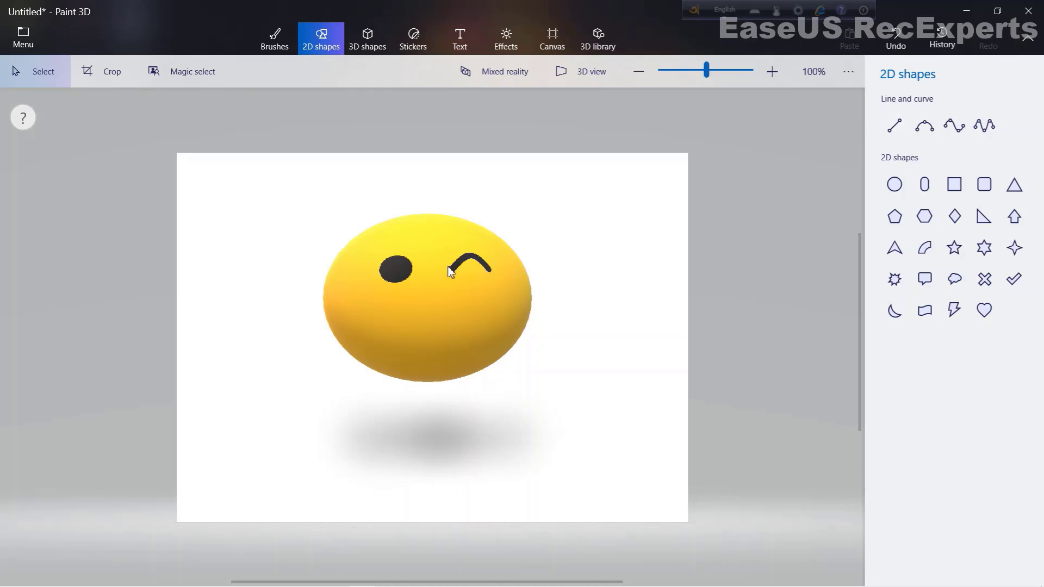
# - Thicken the inner end of the winking eye's curve using a black pixel pen 5 px thick
pyautogui.scroll(4, 452, 274)
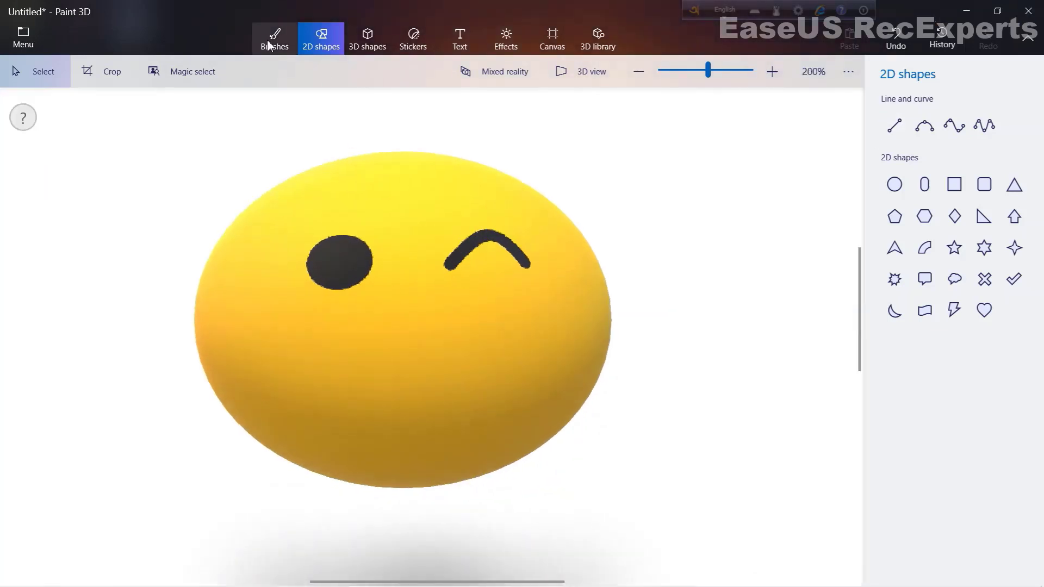
pyautogui.click(268, 44)
pyautogui.click(1015, 110)
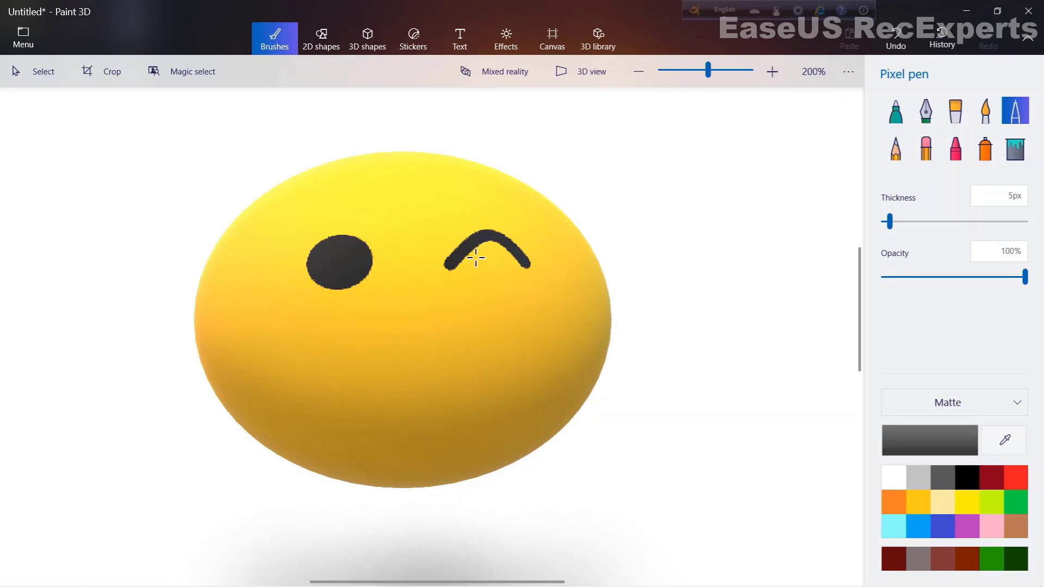
pyautogui.moveTo(476, 258); pyautogui.dragTo(465, 266)
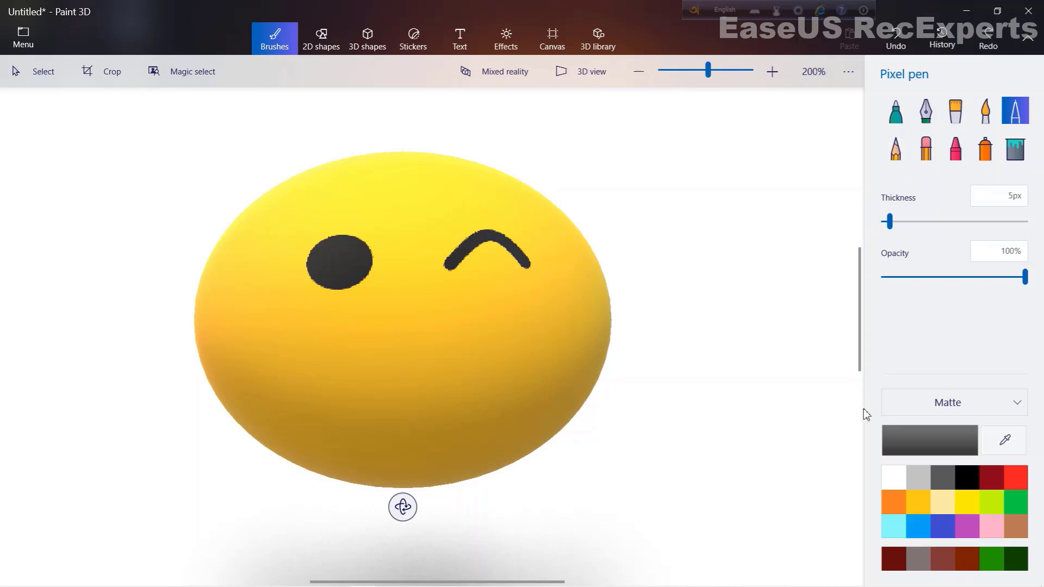
pyautogui.click(967, 478)
pyautogui.keyDown('ctrl'); pyautogui.scroll(5, 405, 281); pyautogui.keyUp('ctrl')
pyautogui.press('alt')
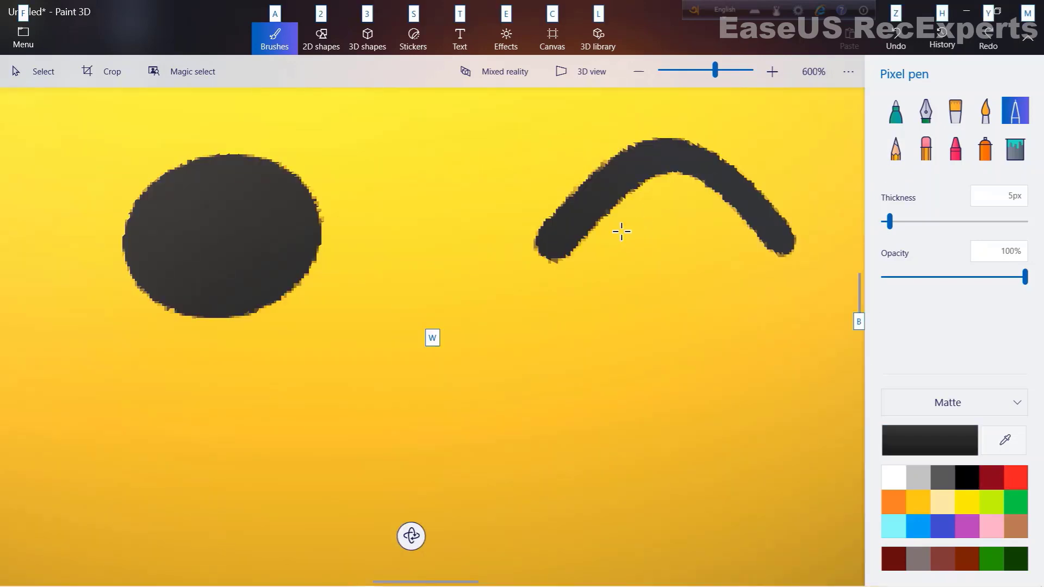
pyautogui.press('alt')
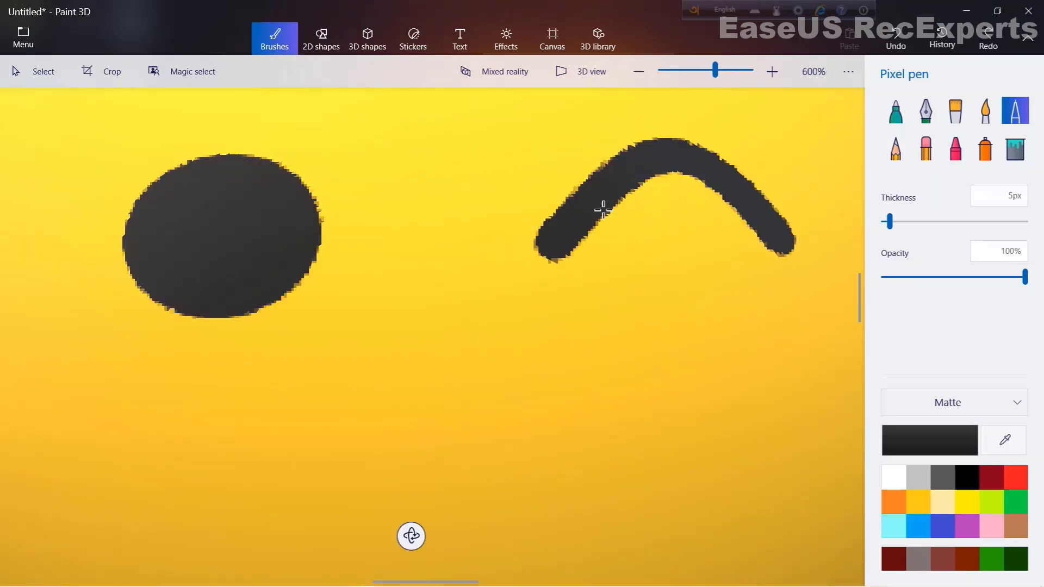
pyautogui.moveTo(552, 252); pyautogui.dragTo(575, 207)
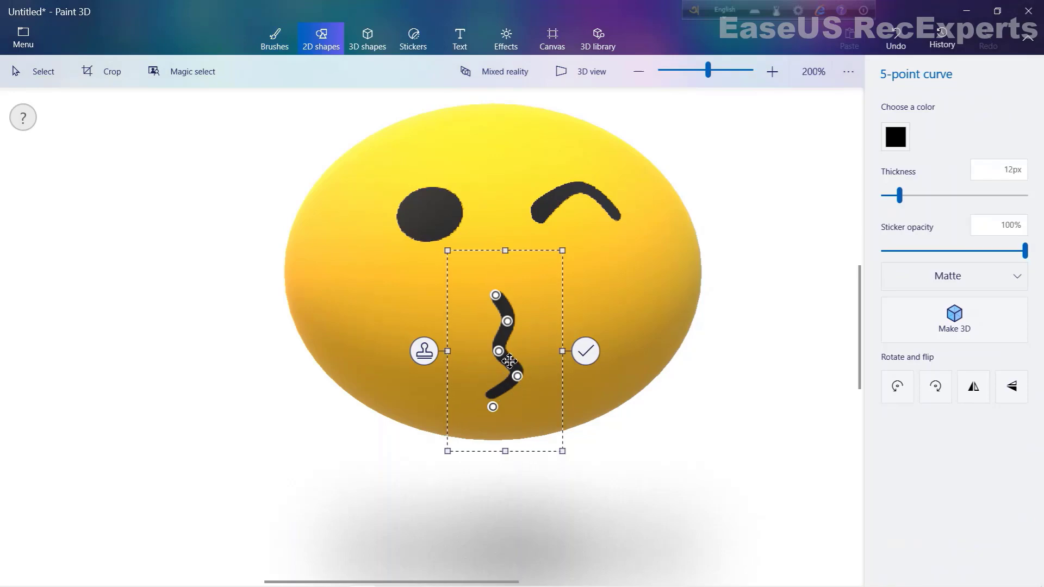
# - Shape the black 5-point curve below the eyes into puckered kissing lips and reduce its line thickness
pyautogui.moveTo(499, 351); pyautogui.dragTo(488, 351)
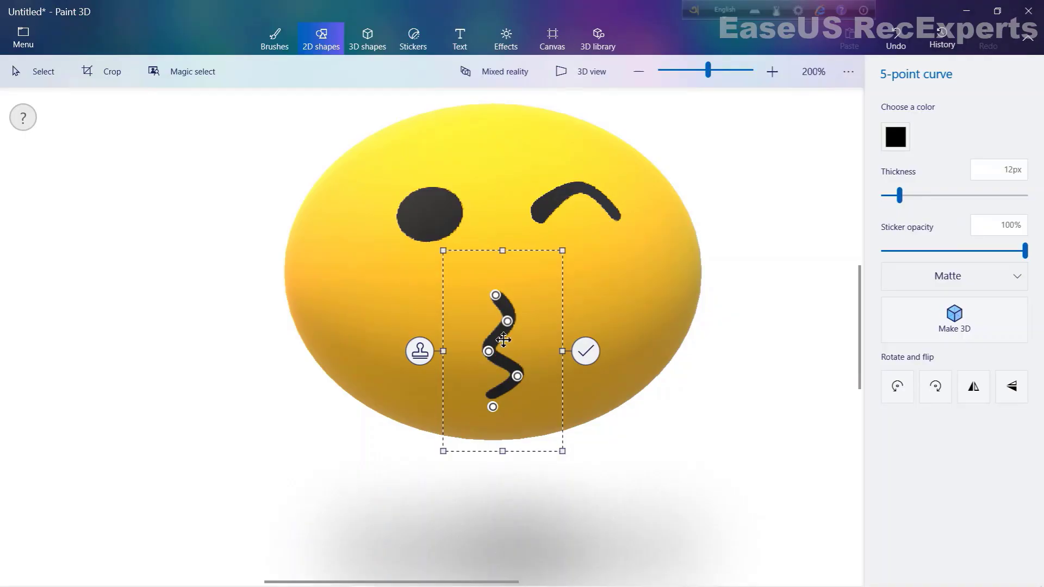
pyautogui.moveTo(495, 295); pyautogui.dragTo(483, 303)
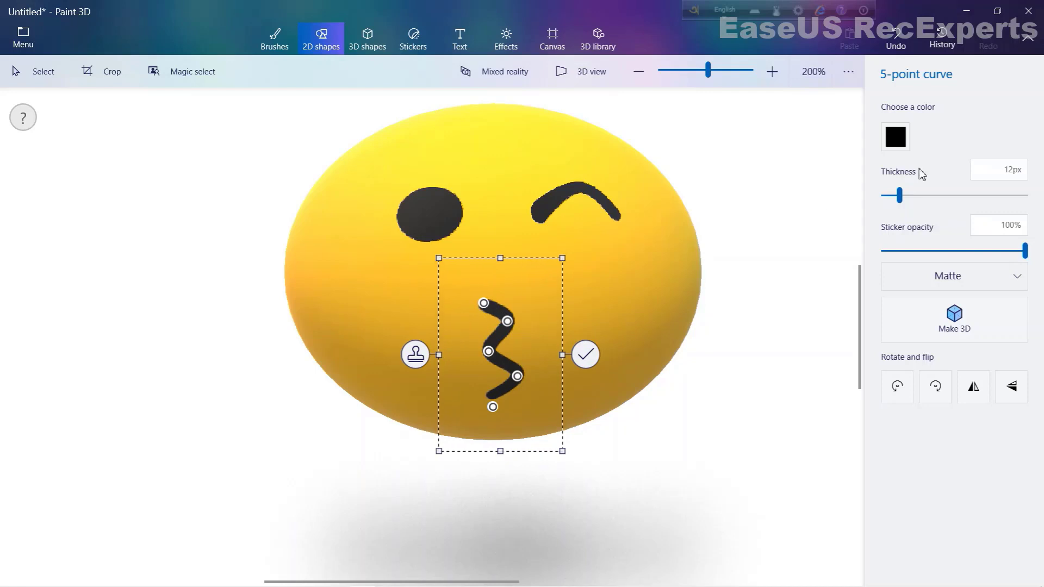
pyautogui.moveTo(897, 197); pyautogui.dragTo(891, 195)
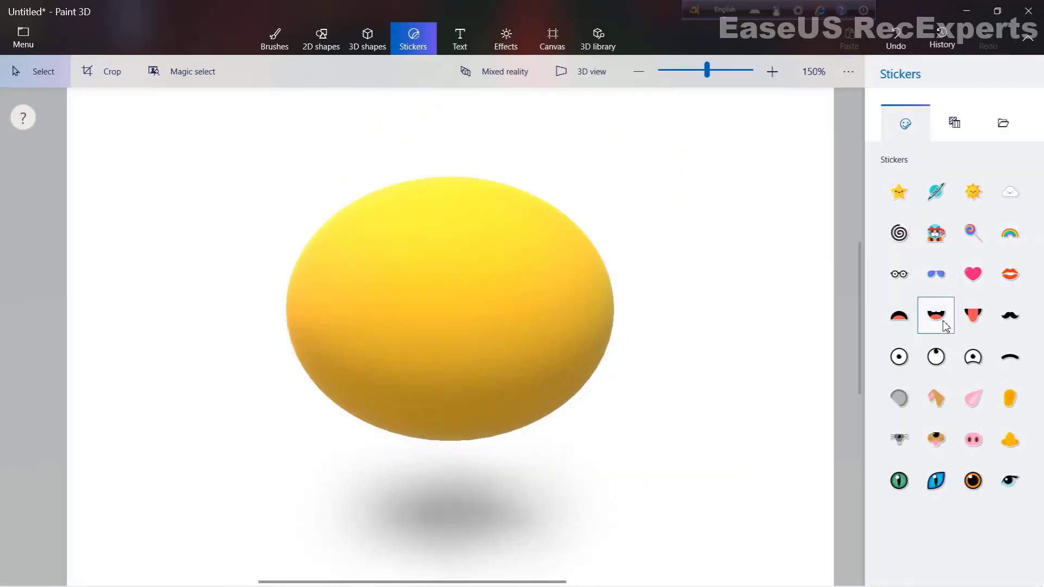
# - Place two Worried eye stickers side by side on the upper half of the plain yellow sphere
pyautogui.click(968, 359)
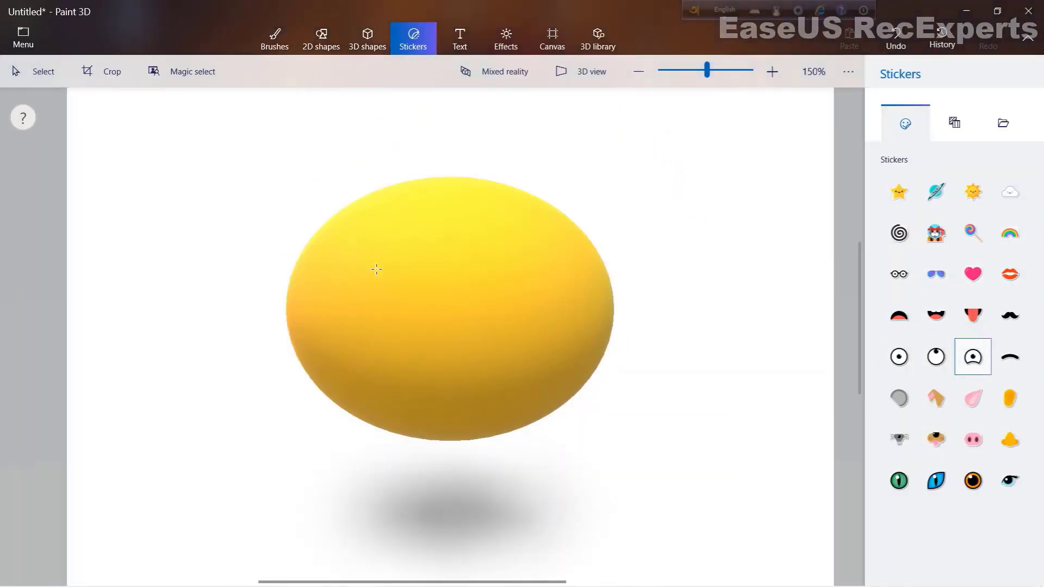
pyautogui.moveTo(415, 273); pyautogui.dragTo(387, 269)
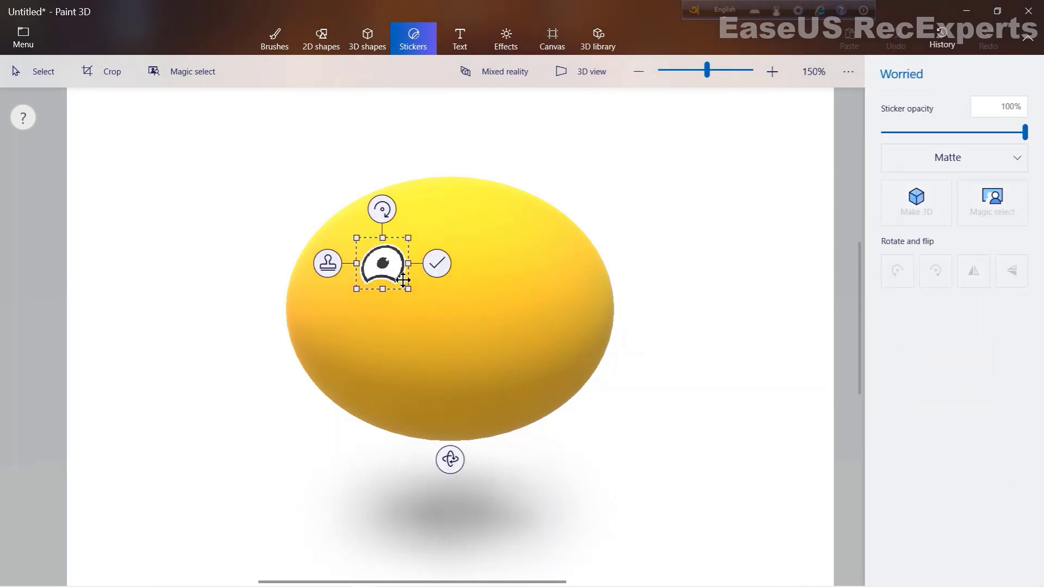
pyautogui.moveTo(424, 303); pyautogui.dragTo(518, 273)
pyautogui.click(331, 263)
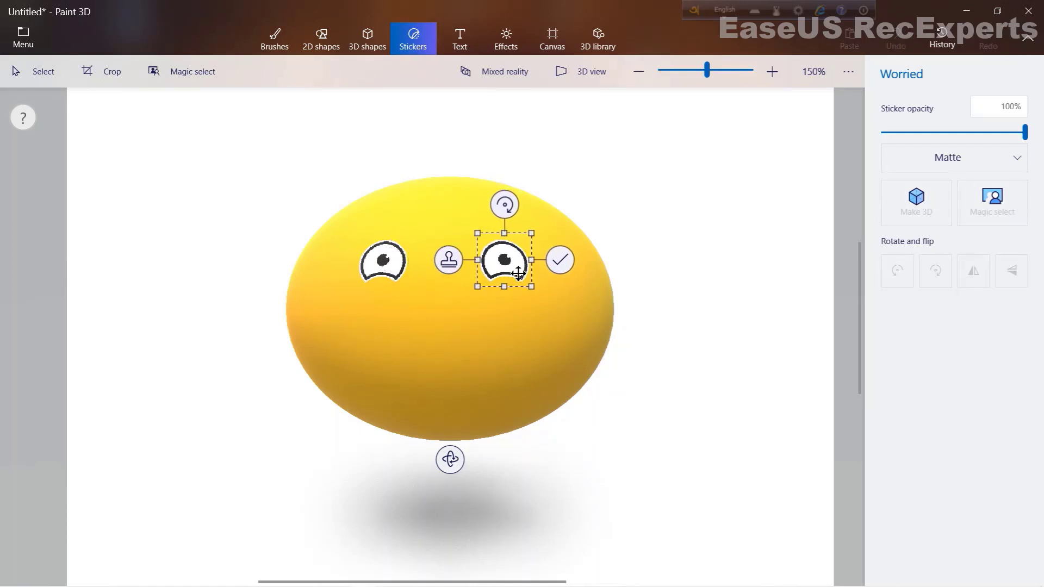
pyautogui.click(465, 344)
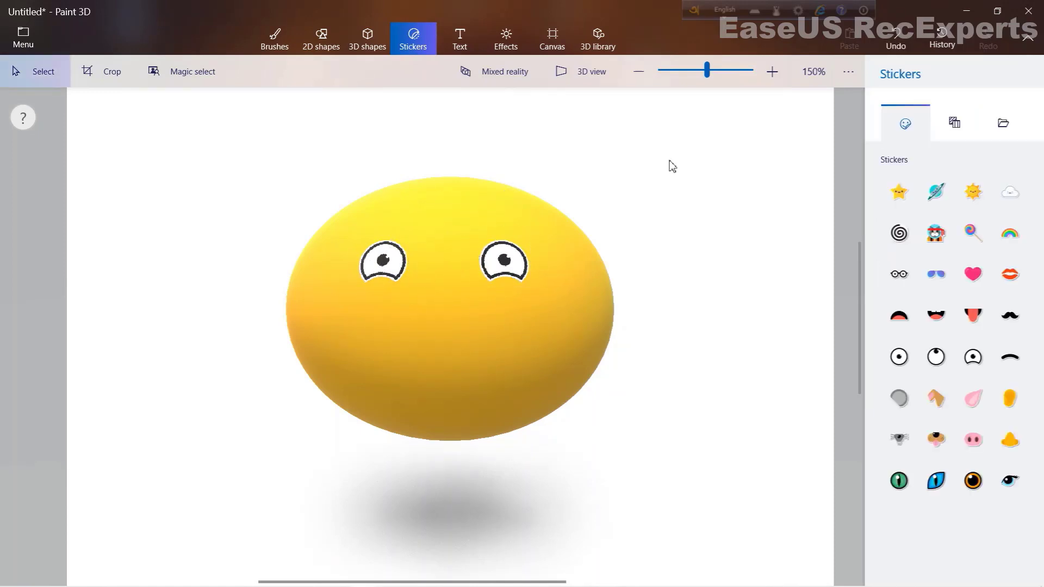
# - Add an Eyebrow sticker above each eye, sized slightly wider than the eye, and rotate the second one slightly clockwise
pyautogui.click(1010, 357)
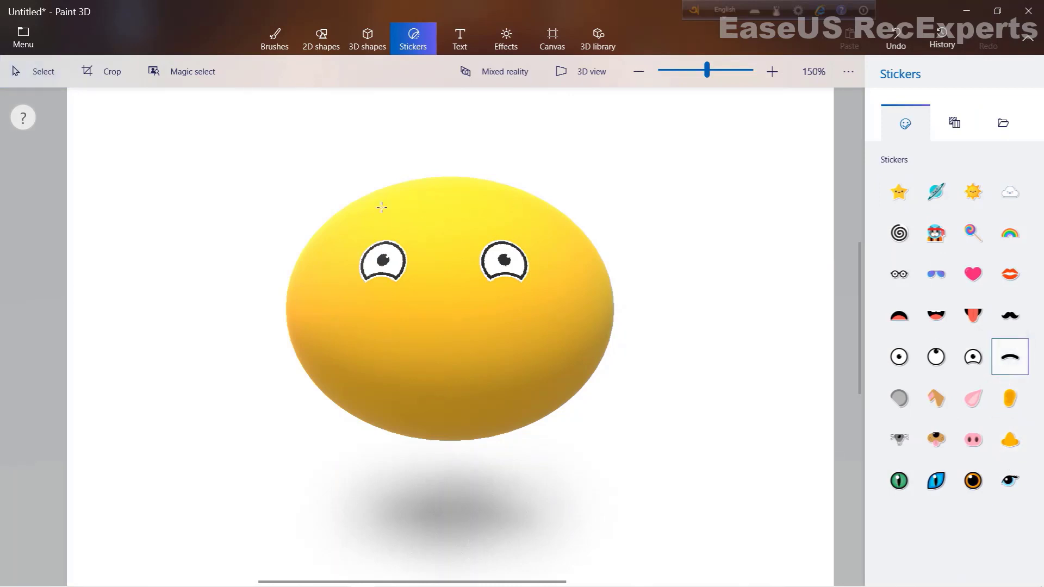
pyautogui.scroll(5, 356, 260)
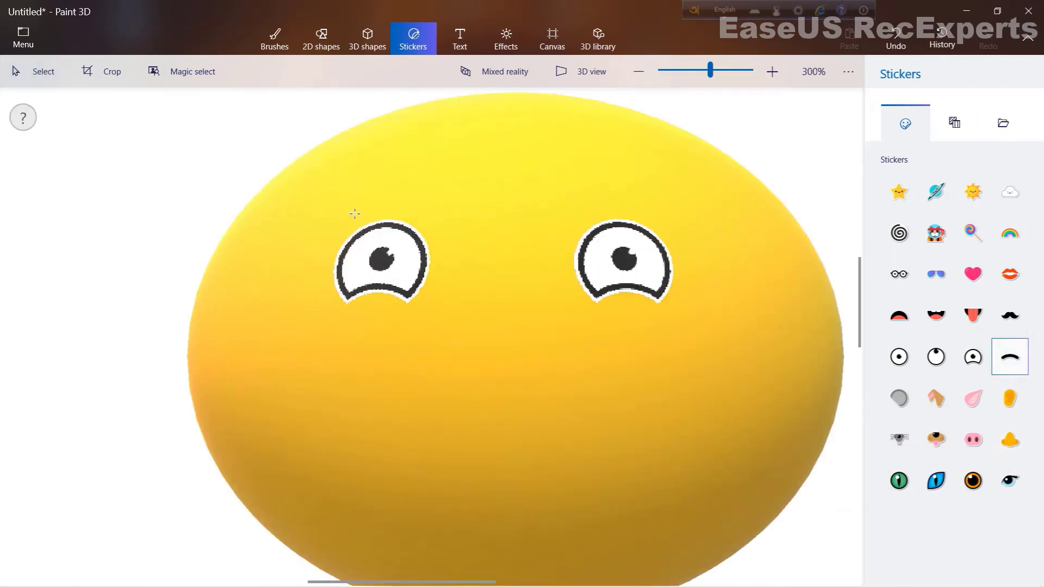
pyautogui.moveTo(332, 196); pyautogui.dragTo(511, 376)
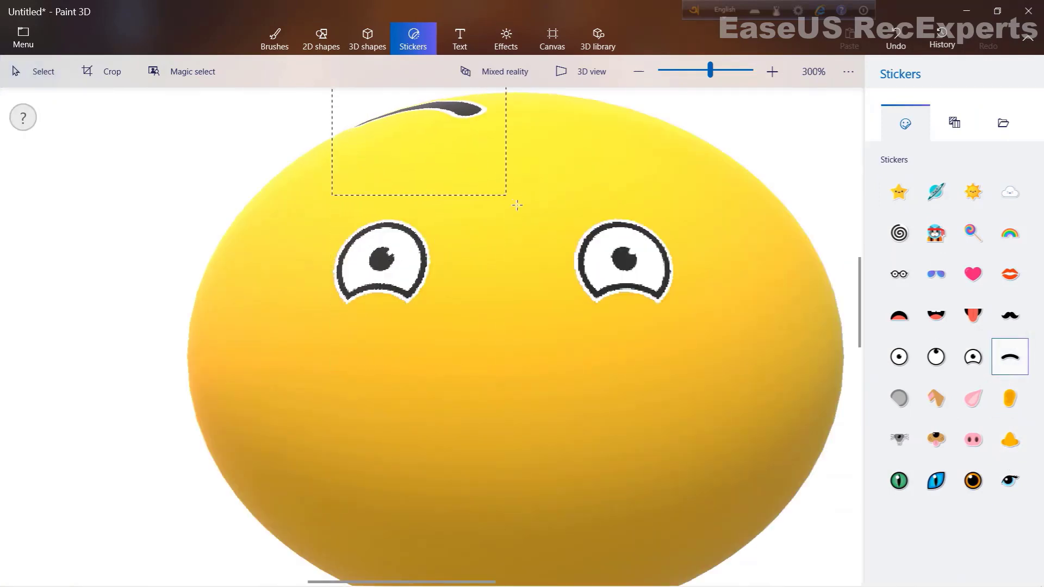
pyautogui.moveTo(470, 241); pyautogui.dragTo(443, 160)
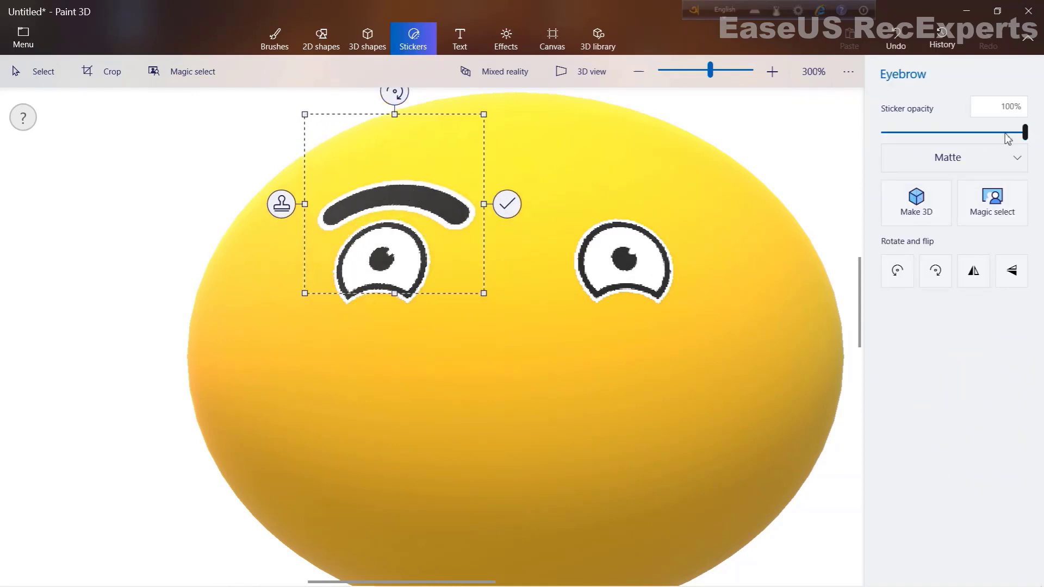
pyautogui.moveTo(483, 114); pyautogui.dragTo(457, 142)
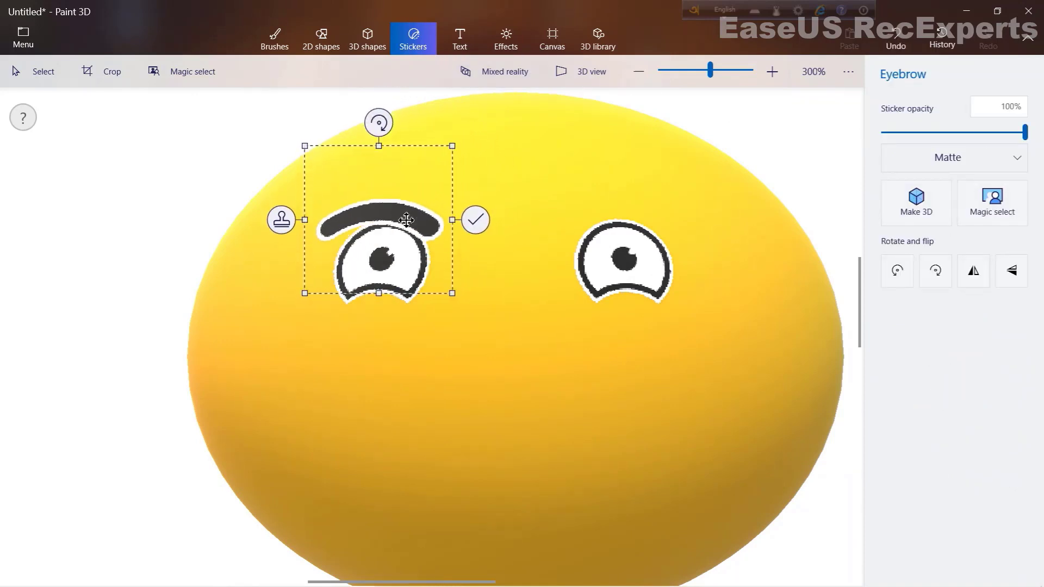
pyautogui.moveTo(401, 221); pyautogui.dragTo(620, 230)
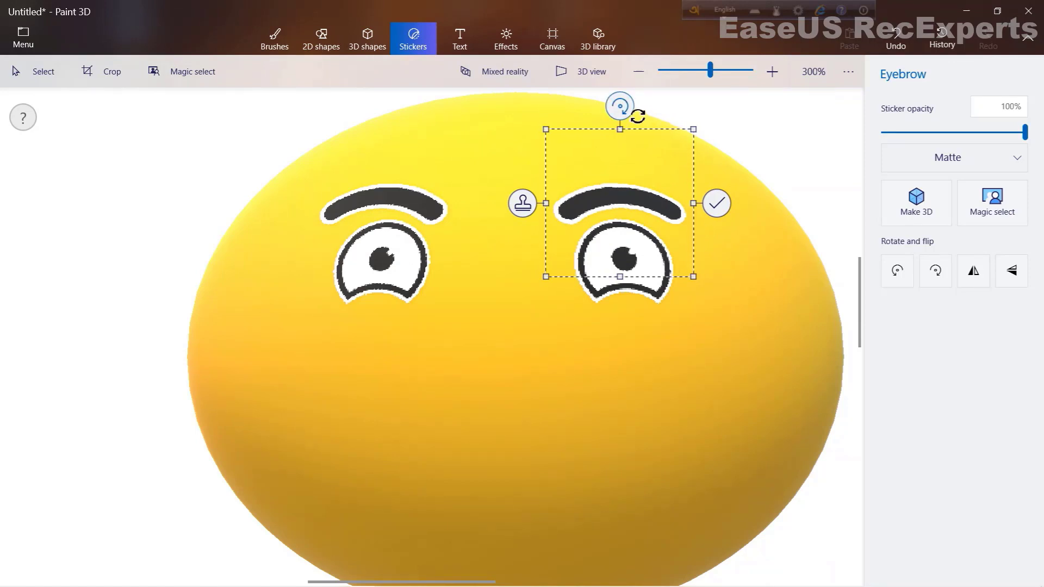
pyautogui.moveTo(626, 109); pyautogui.dragTo(632, 121)
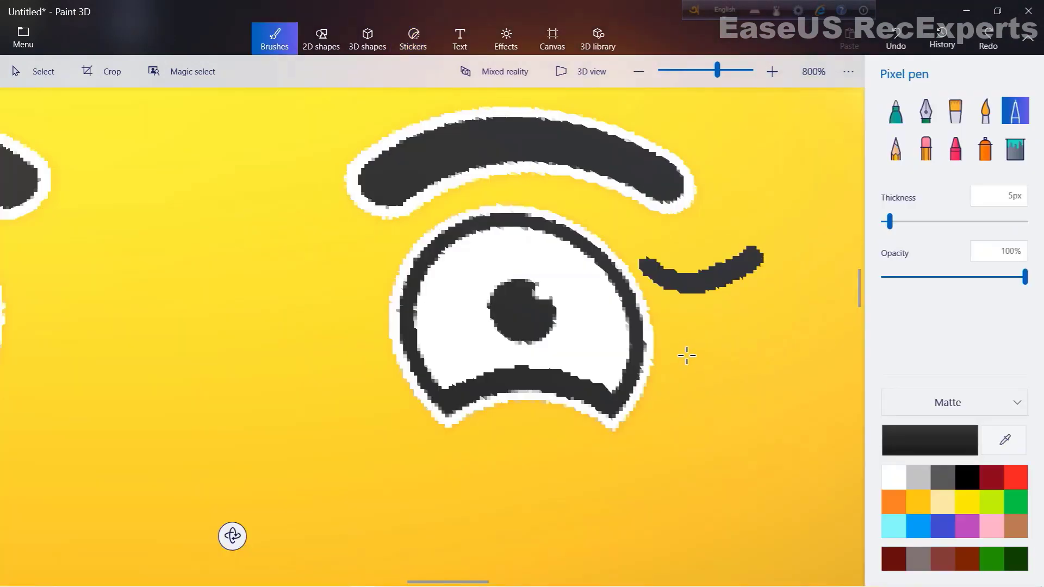
# - Try a second curved eyelash below the first with the black 5 px pixel pen and undo the stroke
pyautogui.moveTo(668, 338)
pyautogui.mouseDown()
pyautogui.moveTo(704, 357)
pyautogui.moveTo(772, 350)
pyautogui.moveTo(807, 330)
pyautogui.mouseUp()
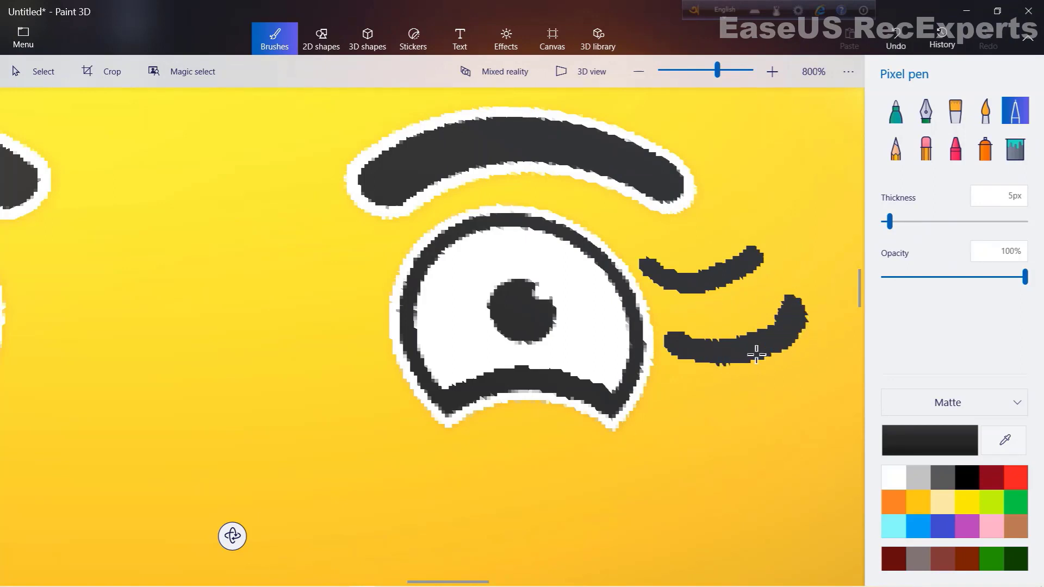
pyautogui.click(891, 33)
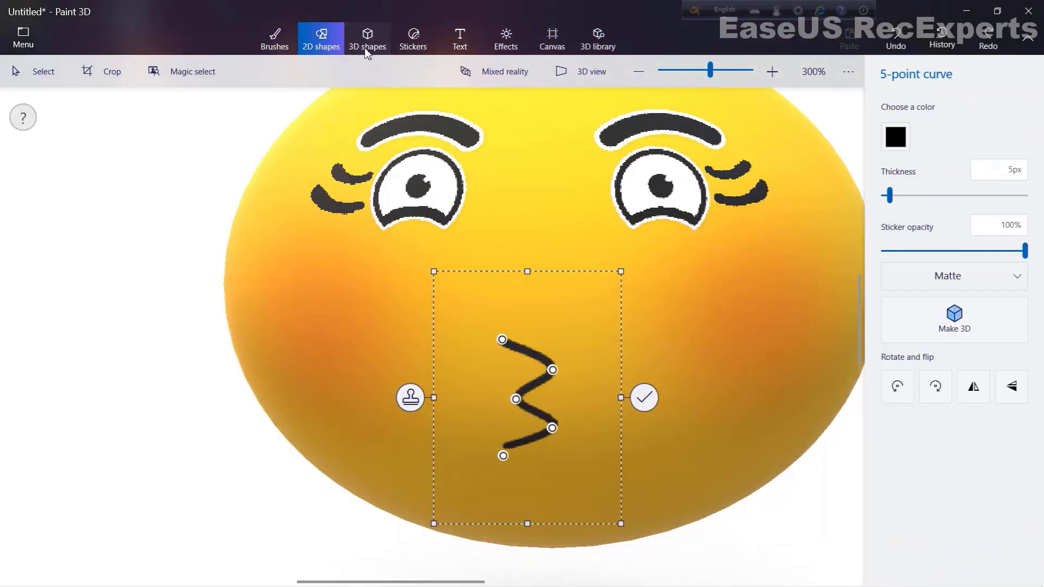
# - Commit the mouth curve and draw a large 2D heart in front of the lips, tilted clockwise
pyautogui.click(366, 41)
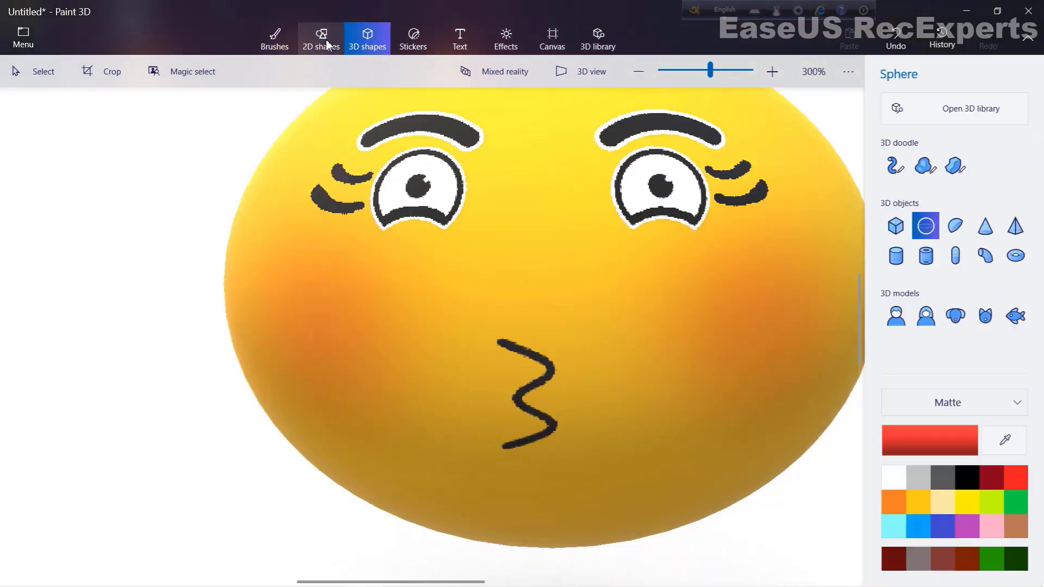
pyautogui.click(326, 41)
pyautogui.click(984, 310)
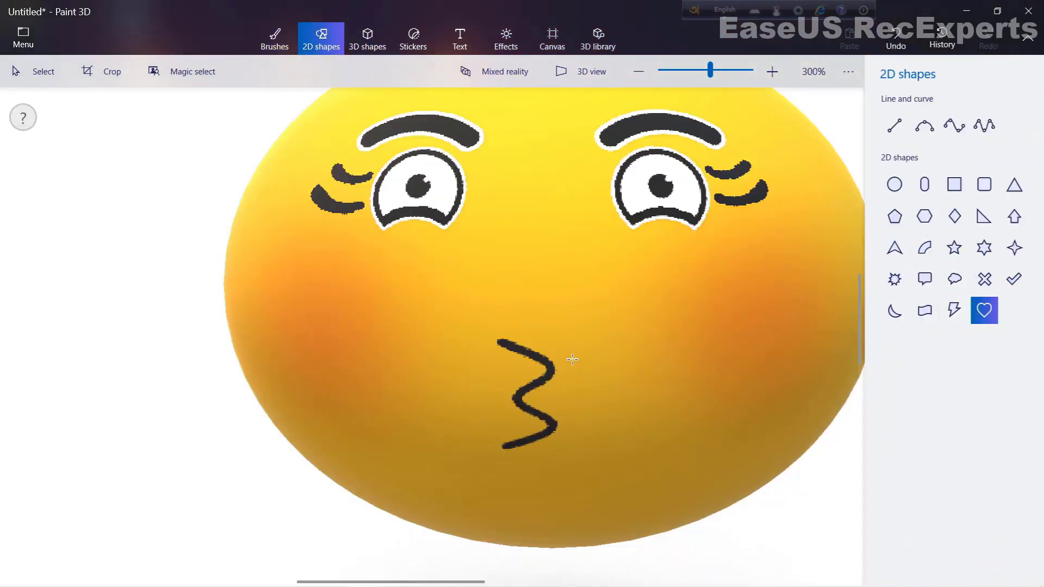
pyautogui.moveTo(577, 322); pyautogui.dragTo(727, 478)
pyautogui.moveTo(651, 299); pyautogui.dragTo(699, 310)
pyautogui.moveTo(699, 417); pyautogui.dragTo(664, 425)
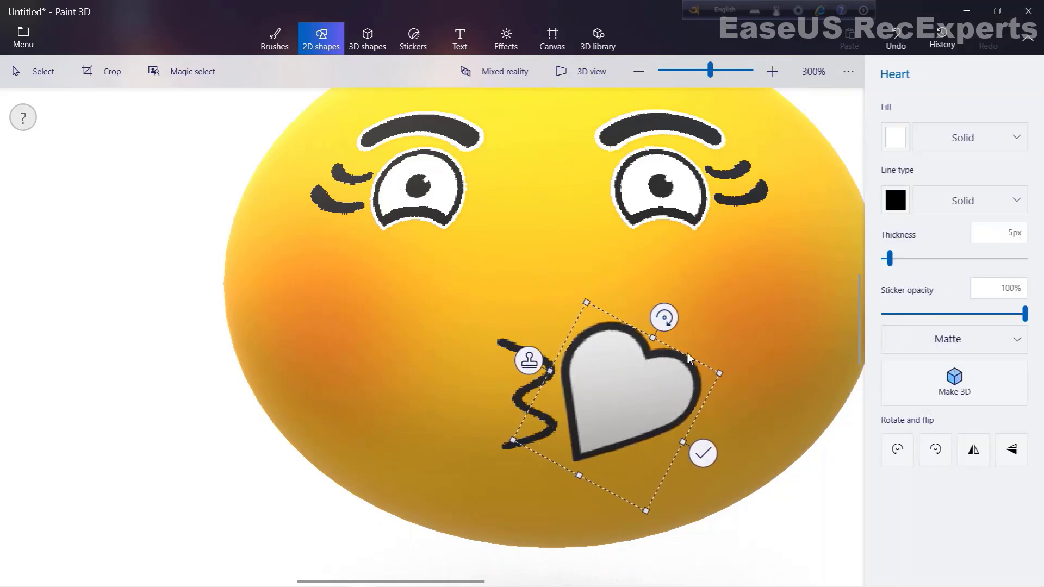
pyautogui.moveTo(727, 384); pyautogui.dragTo(811, 363)
pyautogui.moveTo(681, 416); pyautogui.dragTo(666, 415)
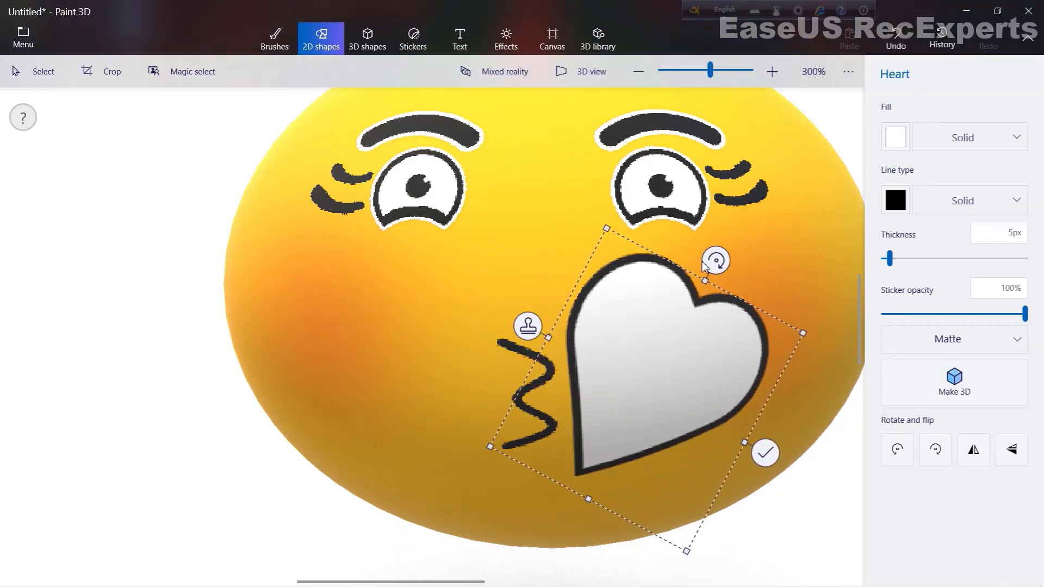
# - Give the heart a dark red solid outline and a red solid fill
pyautogui.click(896, 200)
pyautogui.click(955, 247)
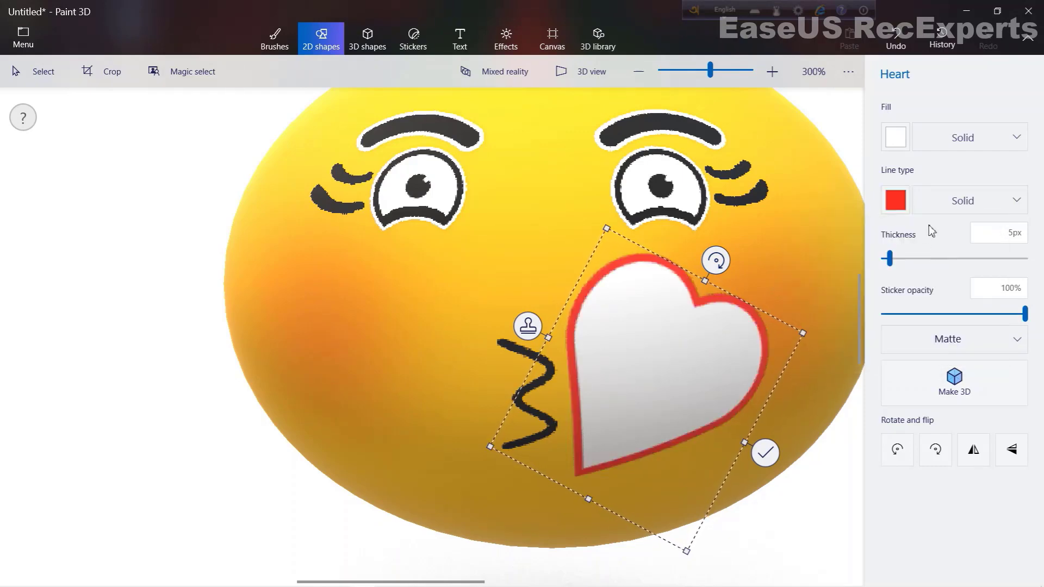
pyautogui.click(898, 204)
pyautogui.click(936, 250)
pyautogui.click(895, 137)
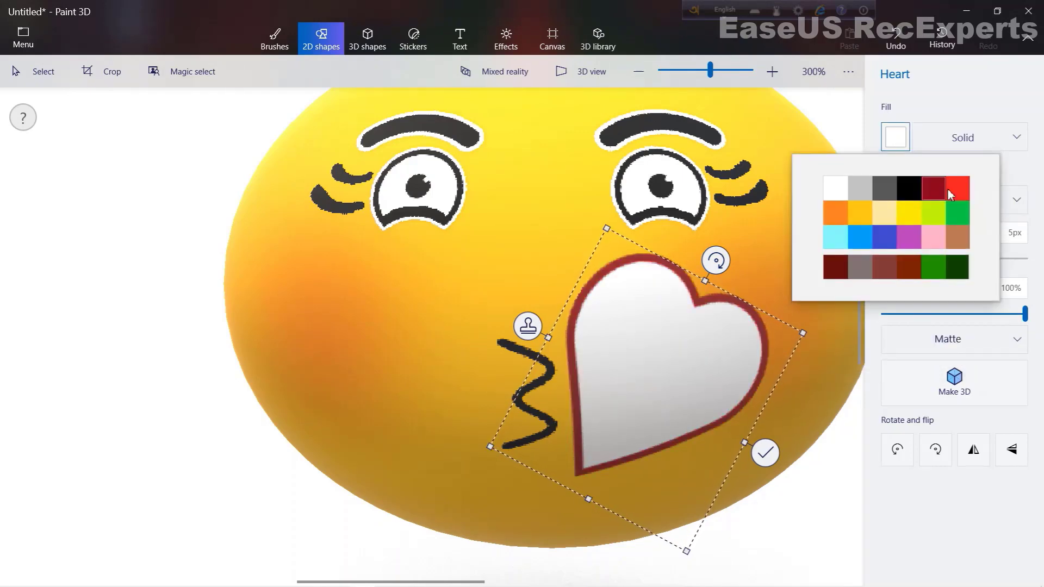
pyautogui.click(955, 183)
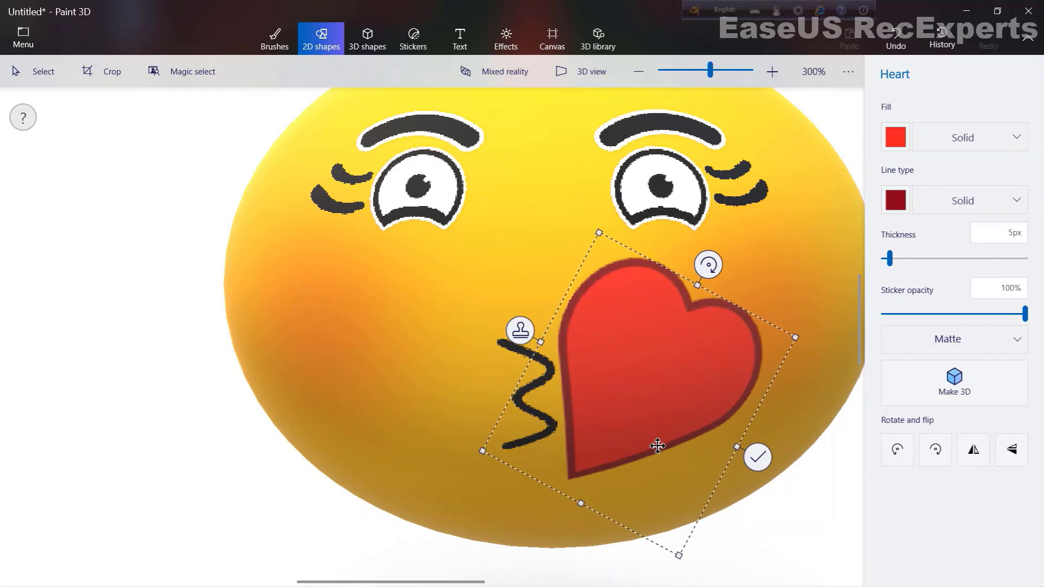
# - Move the heart closer to the lips and tilt it slightly further clockwise
pyautogui.moveTo(660, 442); pyautogui.dragTo(649, 446)
pyautogui.moveTo(718, 284); pyautogui.dragTo(734, 286)
pyautogui.scroll(-3, 680, 362)
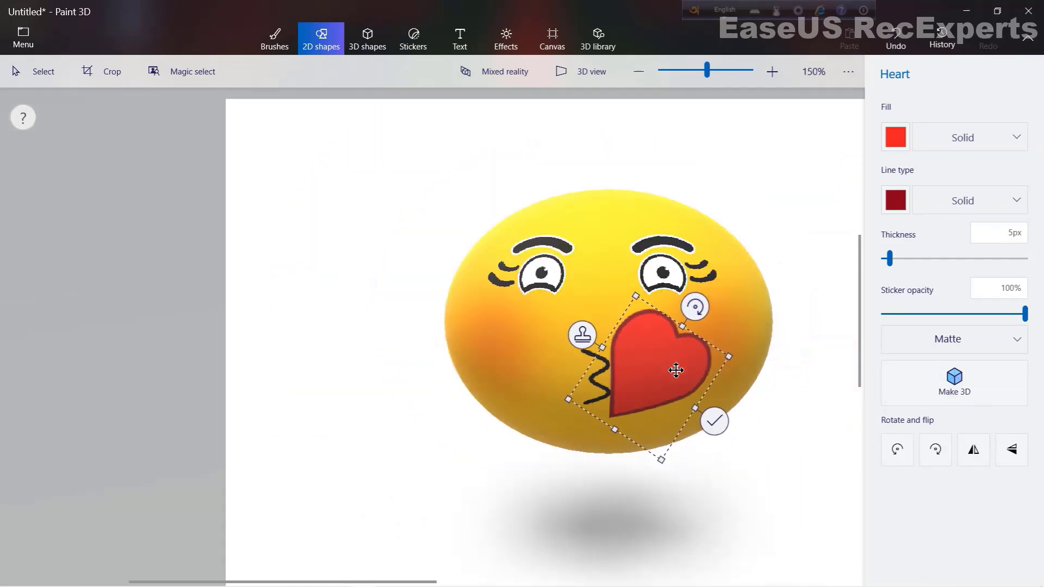
pyautogui.scroll(2, 610, 345)
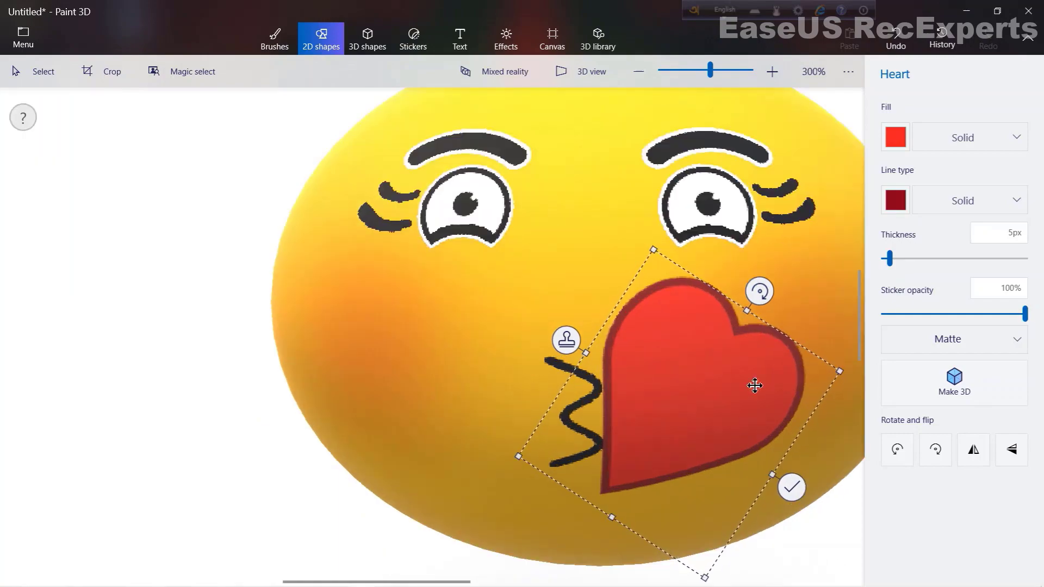